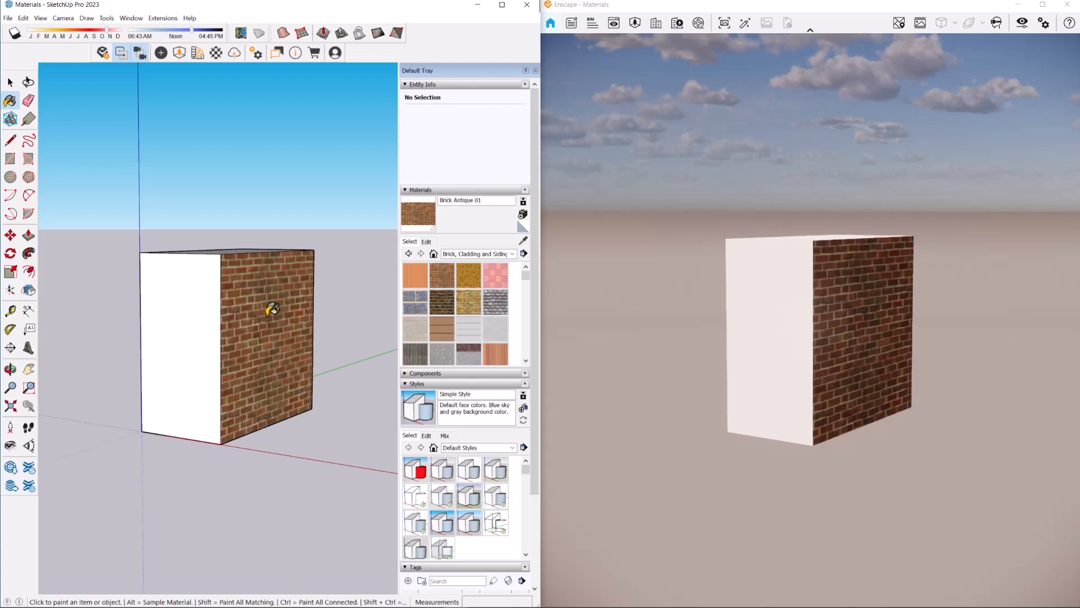
Step: Show only the materials used in the model in SketchUp's material browser
click(473, 254)
scroll(474, 305, up, 2)
click(473, 267)
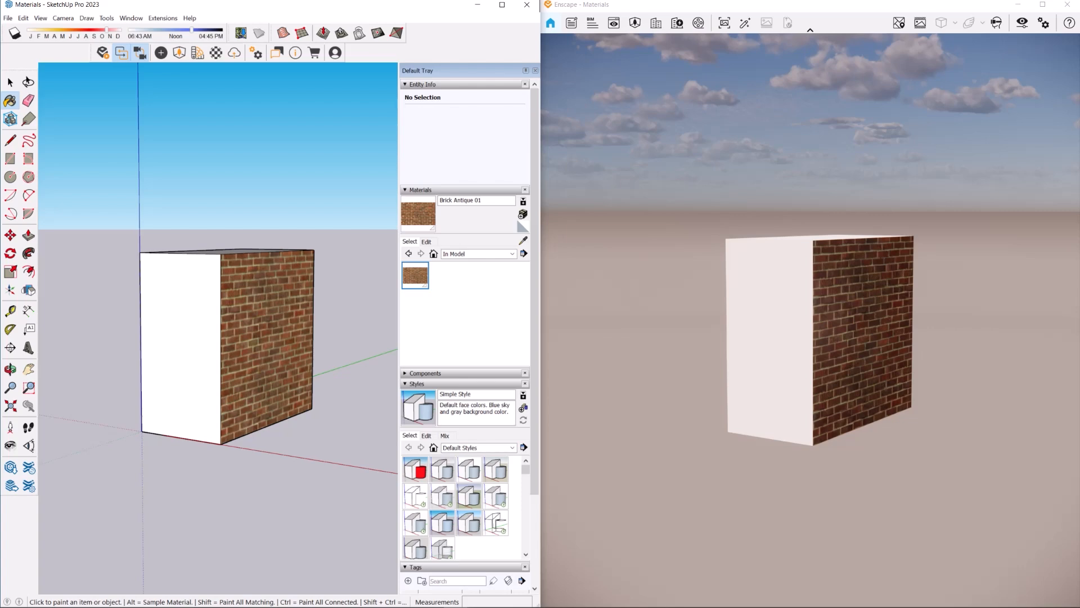
Step: Review the Brick Antique 01 settings in the Enscape Material Editor, then close the editor
mouse_move(264, 329)
middle_down()
mouse_move(245, 363)
mouse_move(26, 369)
mouse_move(268, 374)
mouse_move(279, 361)
middle_up()
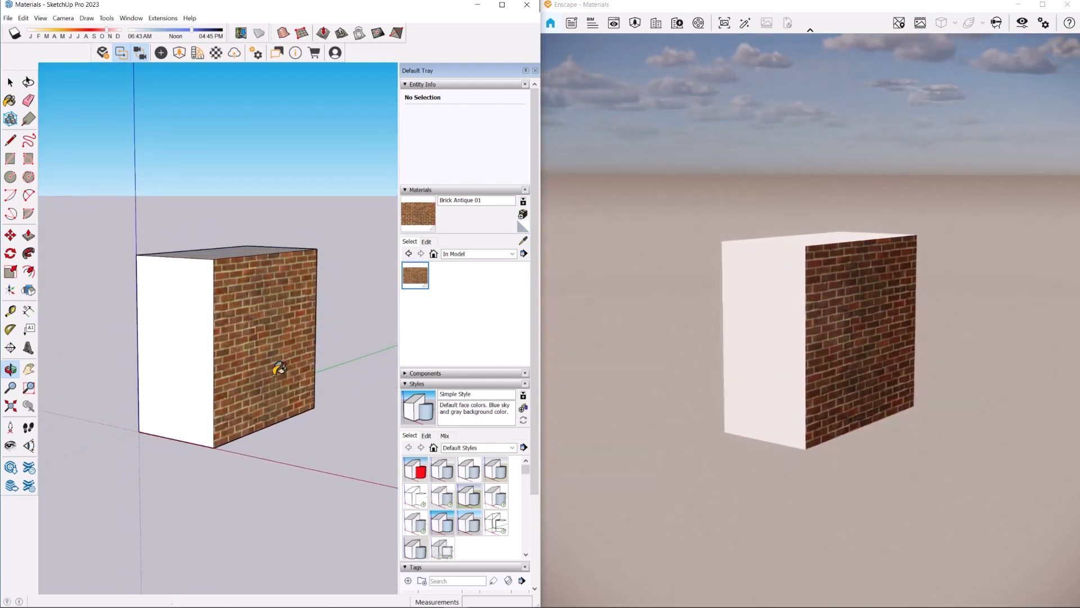
click(214, 60)
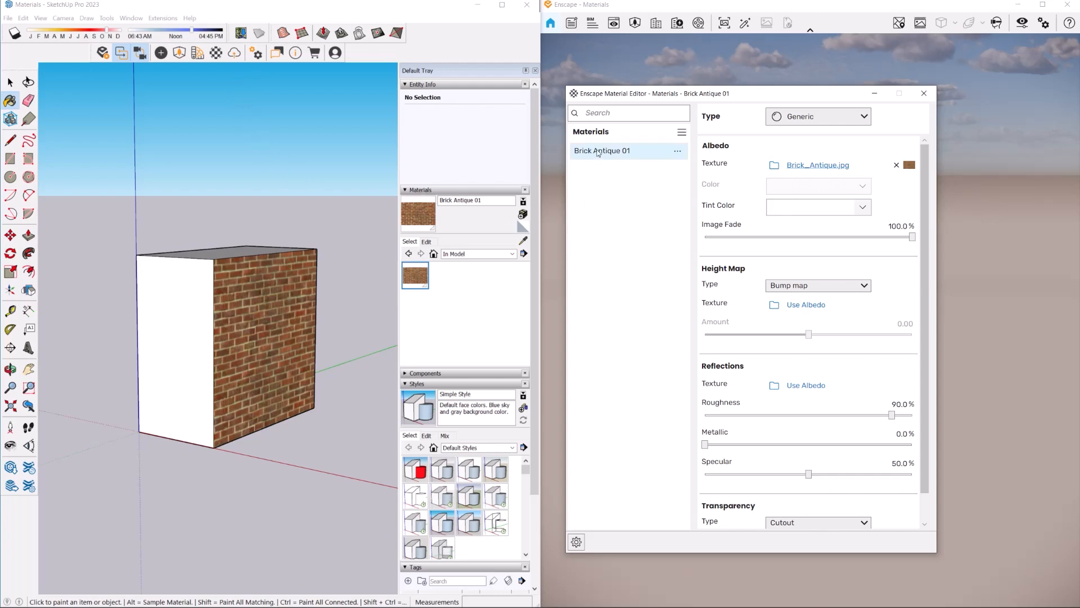
click(642, 152)
scroll(792, 366, down, 2)
scroll(792, 366, up, 2)
click(924, 93)
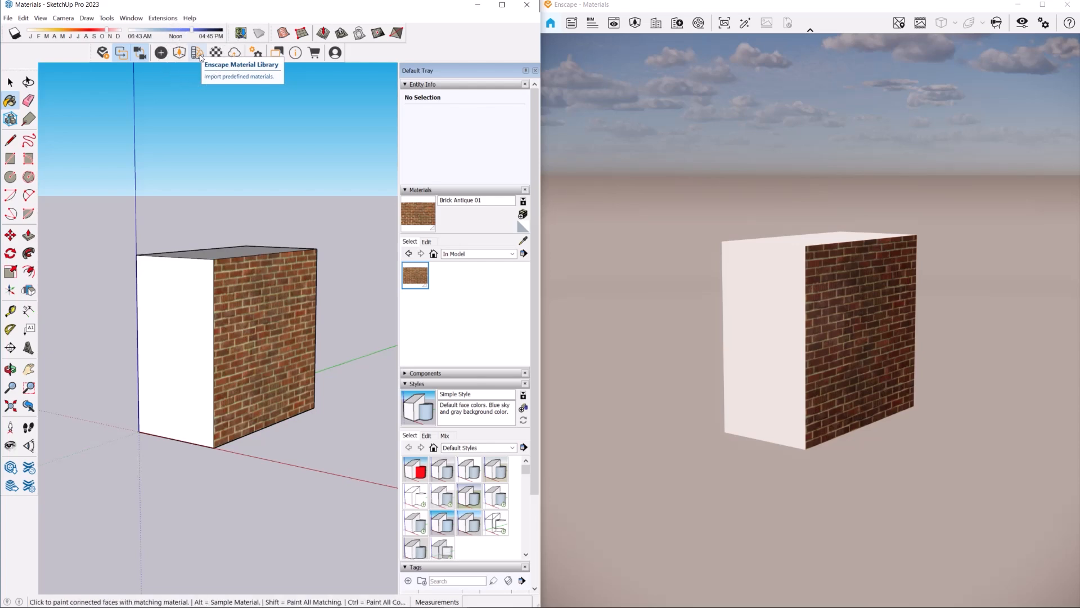
Step: Import Brick 02, Brick 03 and Brick 10, Organic from the Bricks category of the Enscape Material Library
click(200, 55)
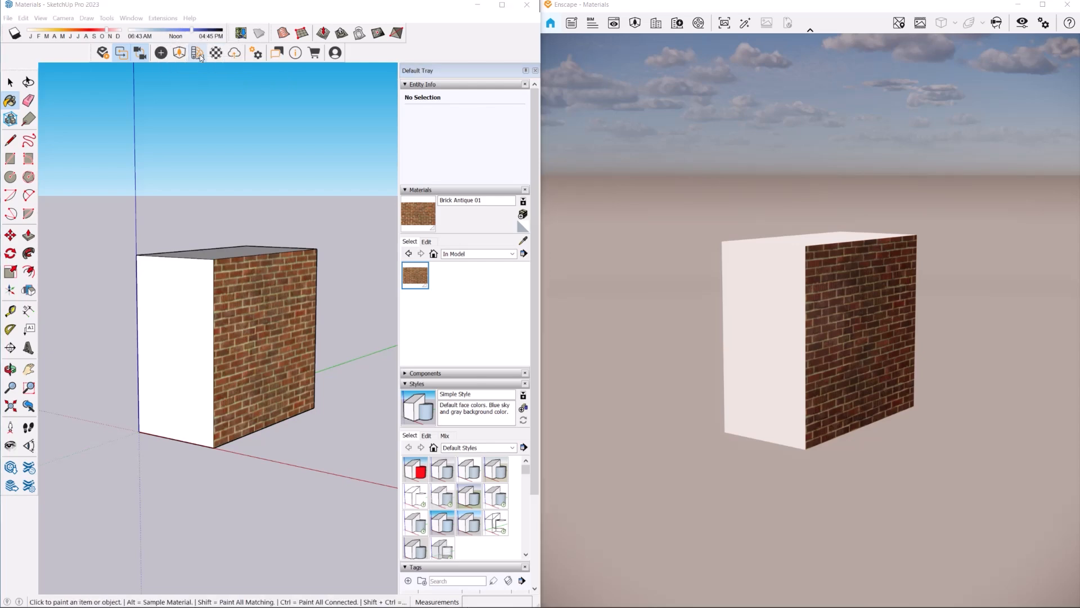
scroll(809, 181, down, 5)
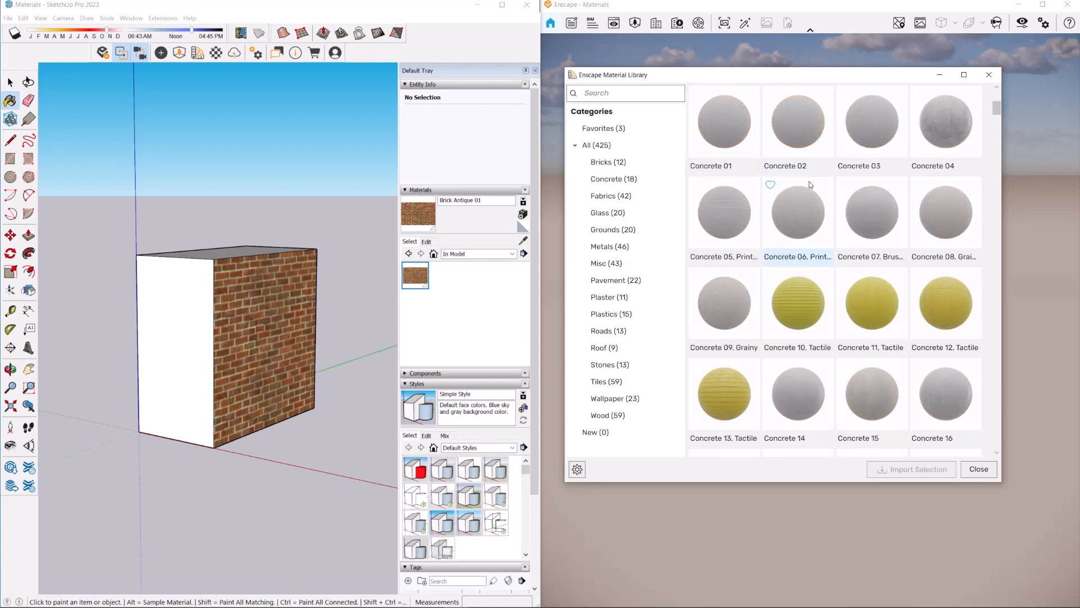
scroll(809, 181, up, 5)
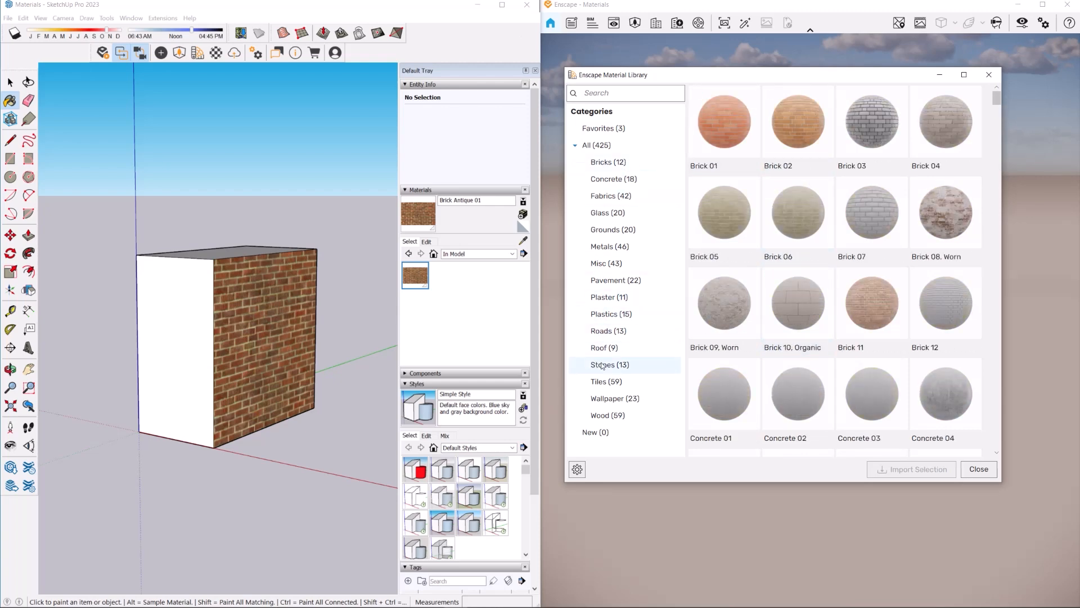
click(610, 169)
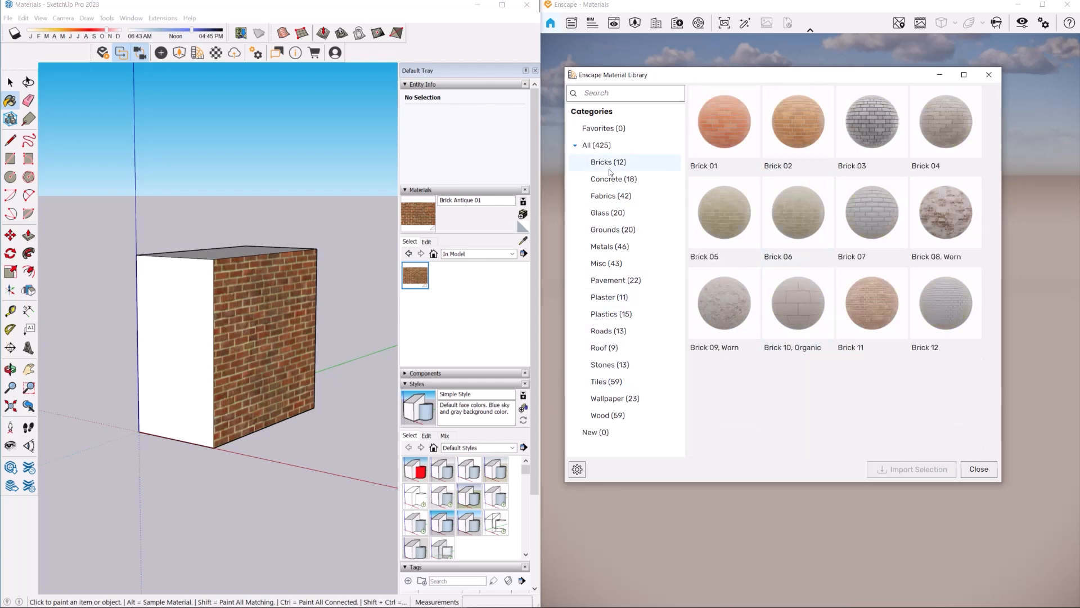
click(815, 120)
click(870, 129)
click(794, 308)
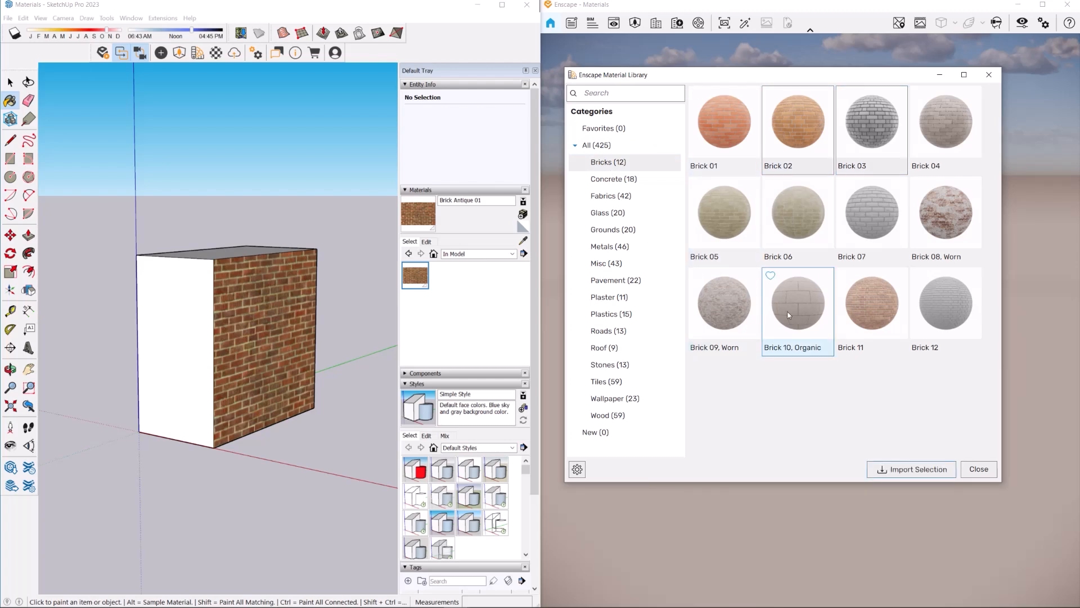
click(920, 469)
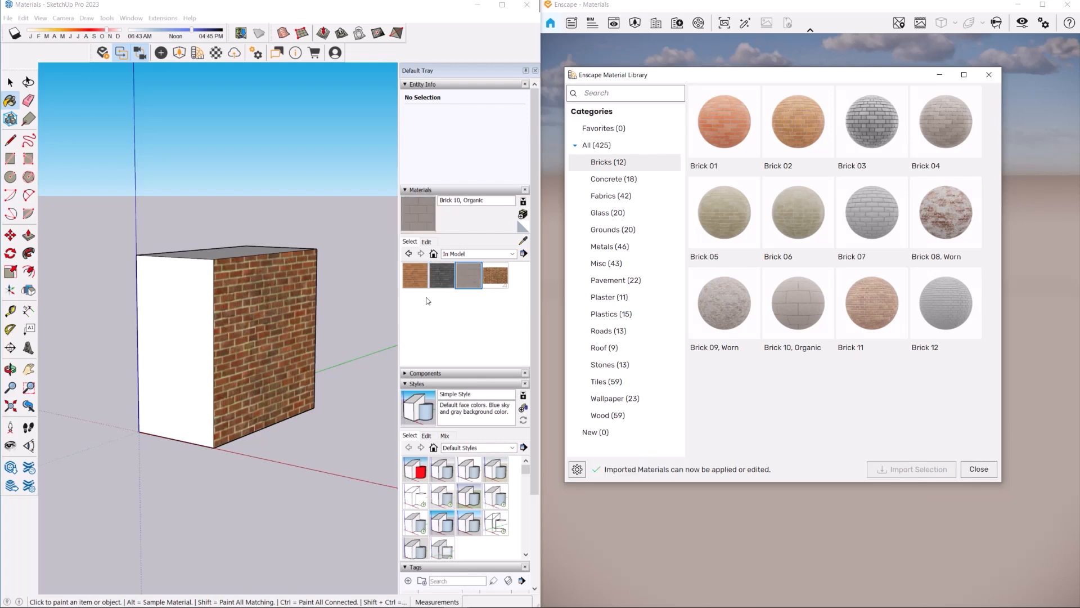
Step: Paint the box's brick face with the imported Brick 02 material and inspect it up close in the Enscape view
click(417, 277)
click(442, 277)
click(468, 277)
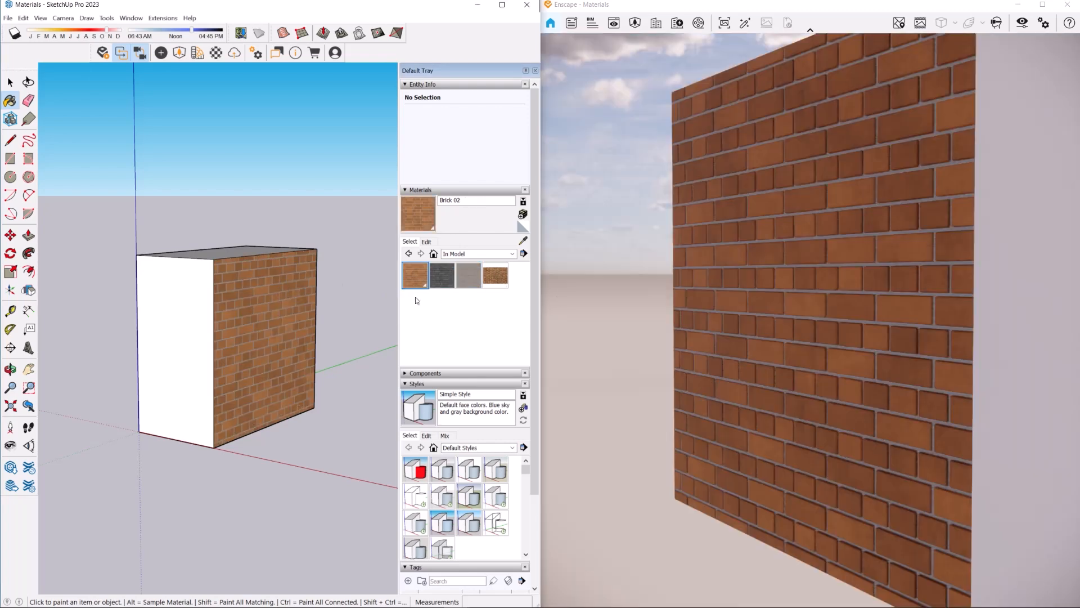
click(415, 277)
mouse_move(810, 321)
right_down()
mouse_move(785, 286)
mouse_move(850, 319)
right_up()
right_drag(794, 350, 799, 352)
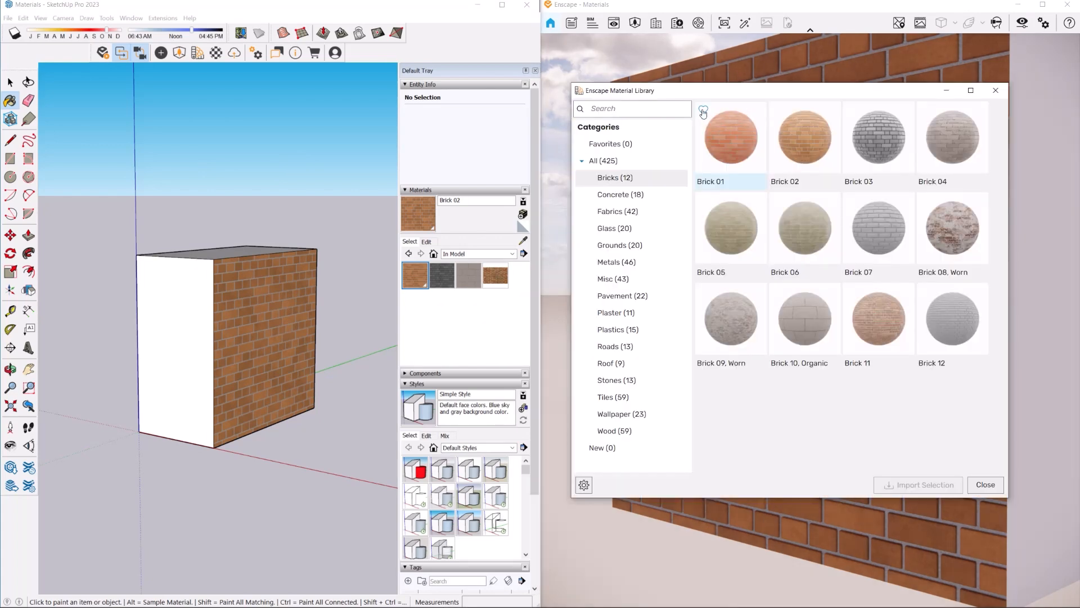
Step: Mark Brick 01, Brick 03 and Brick 10, Organic as favorites in the material library and show the Favorites category
click(704, 110)
click(851, 110)
click(777, 291)
click(610, 144)
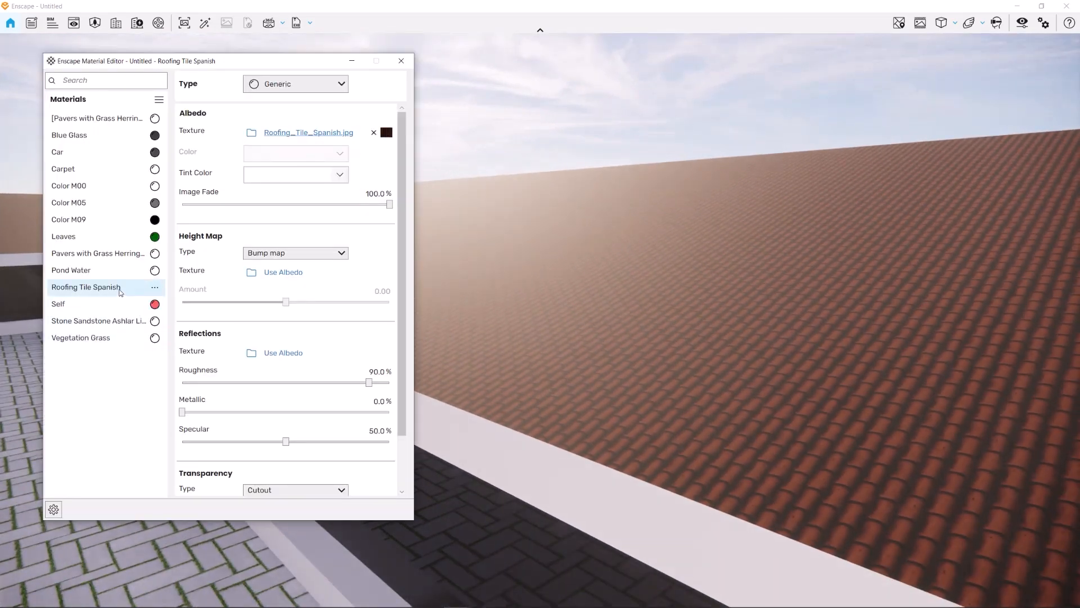
Step: Preview Roof Tiles 01 and Roof Tiles 03, Solar as Enscape replacements for the Roofing Tile Spanish material
click(157, 289)
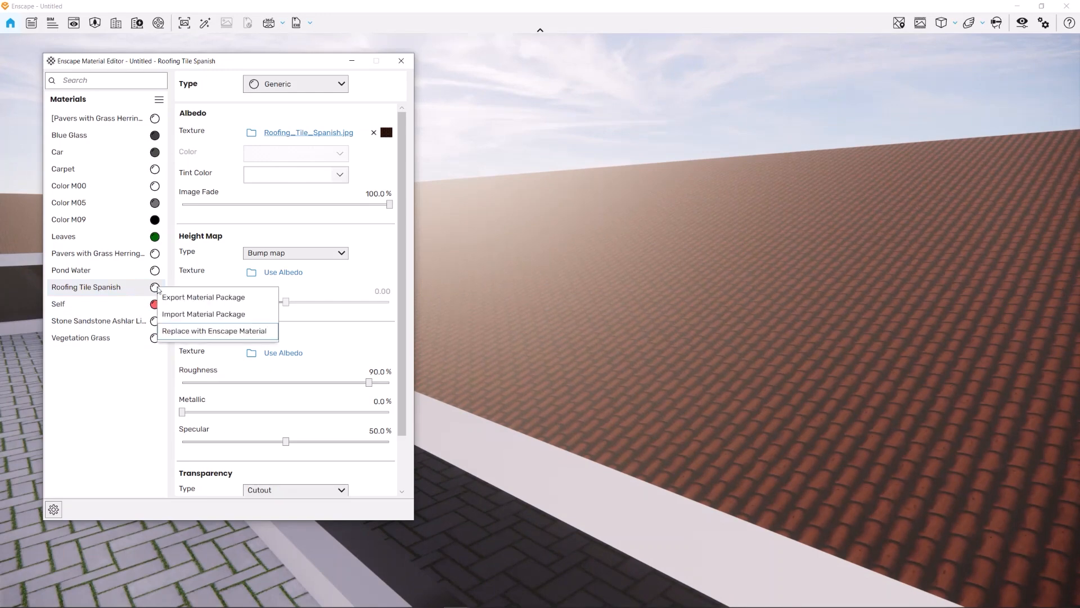
click(206, 331)
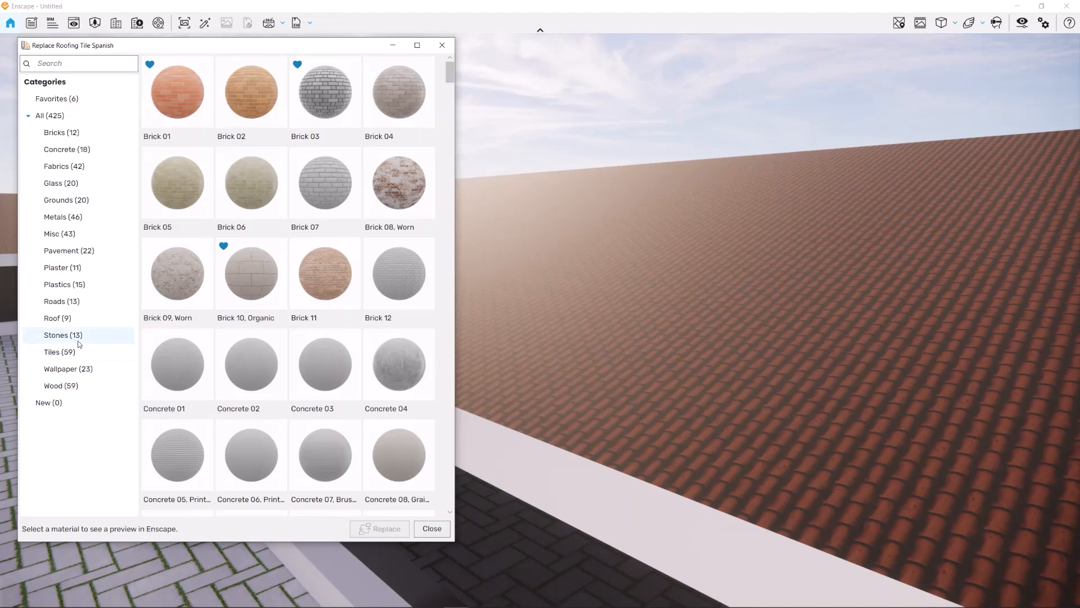
click(55, 321)
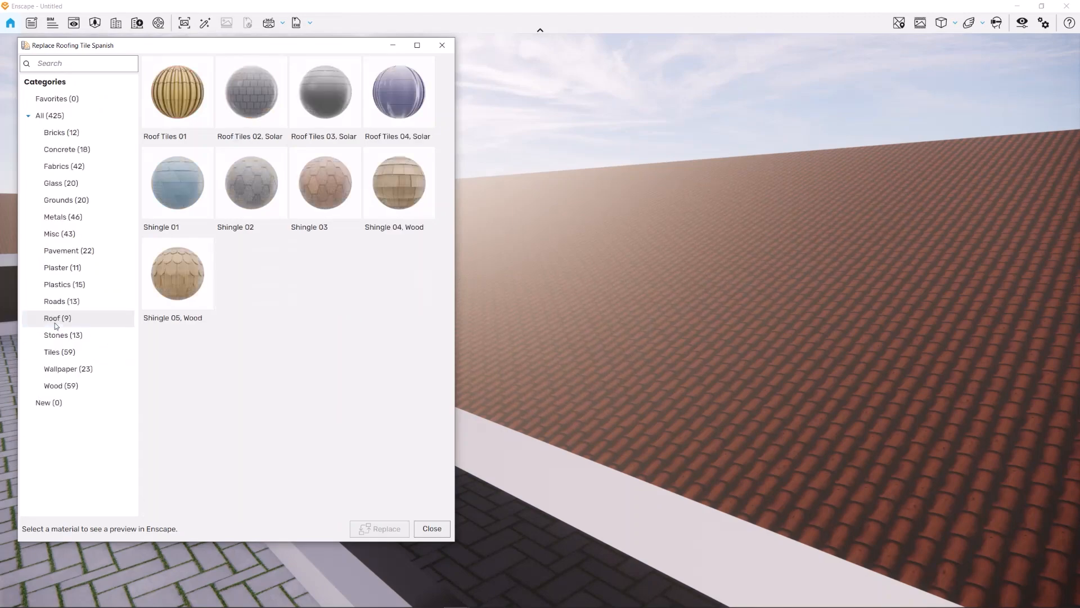
click(186, 92)
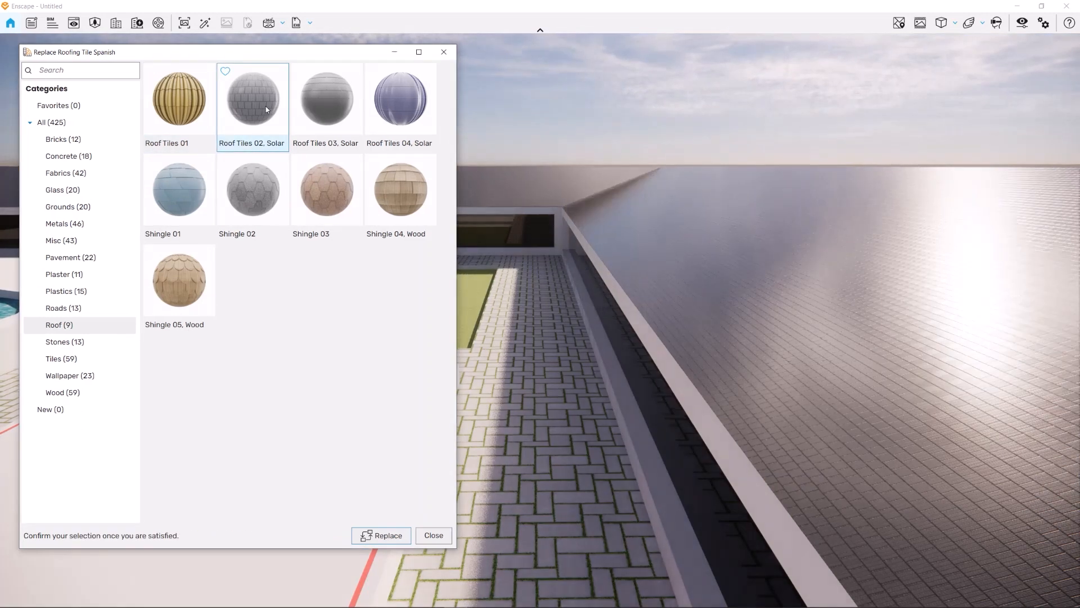
click(332, 103)
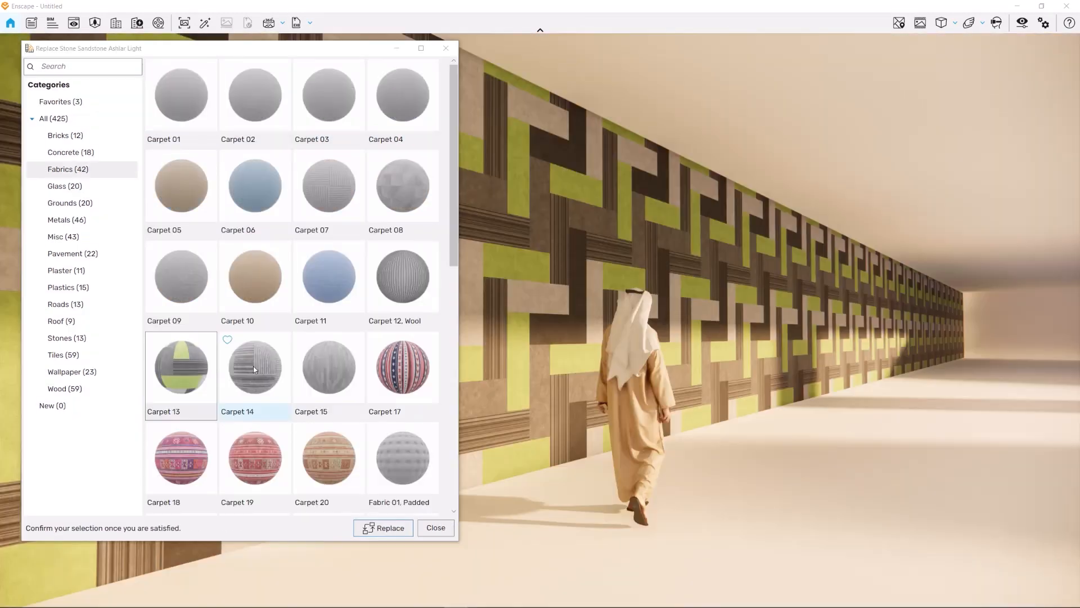
Step: Preview Carpet 14, Carpet 15, Carpet 20 and Tiles 42 as replacements for the Stone Sandstone Ashlar Light wall material
click(253, 366)
click(304, 369)
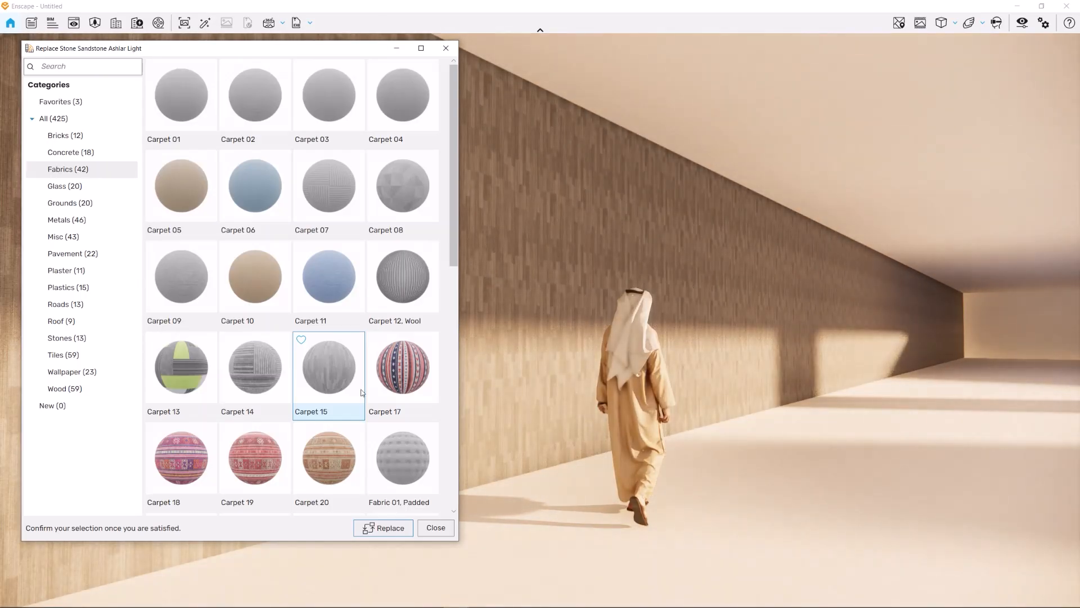
click(347, 452)
scroll(346, 453, down, 3)
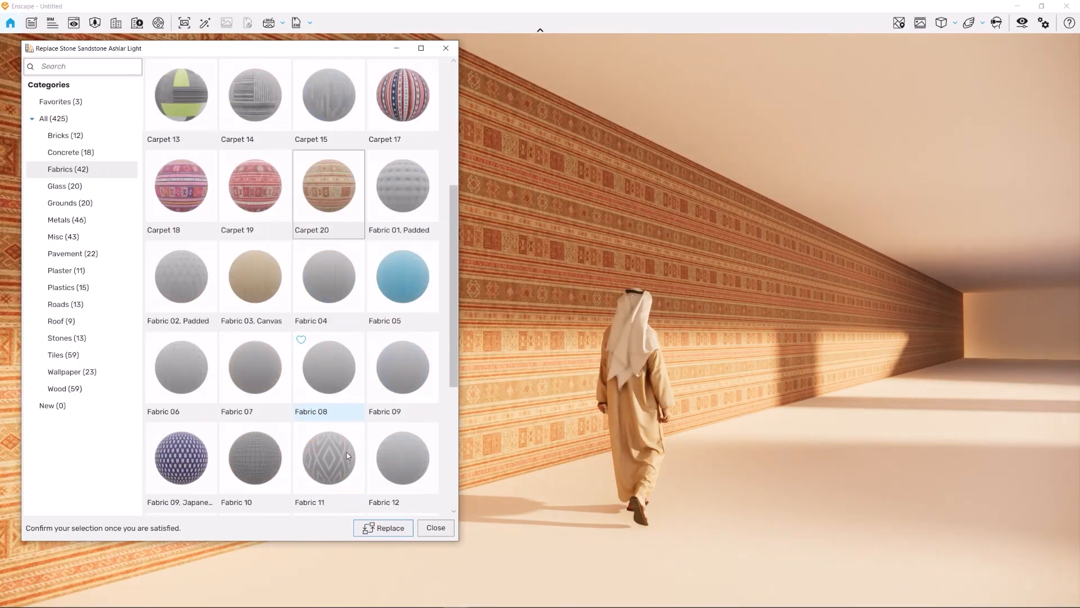
scroll(347, 452, down, 4)
click(312, 286)
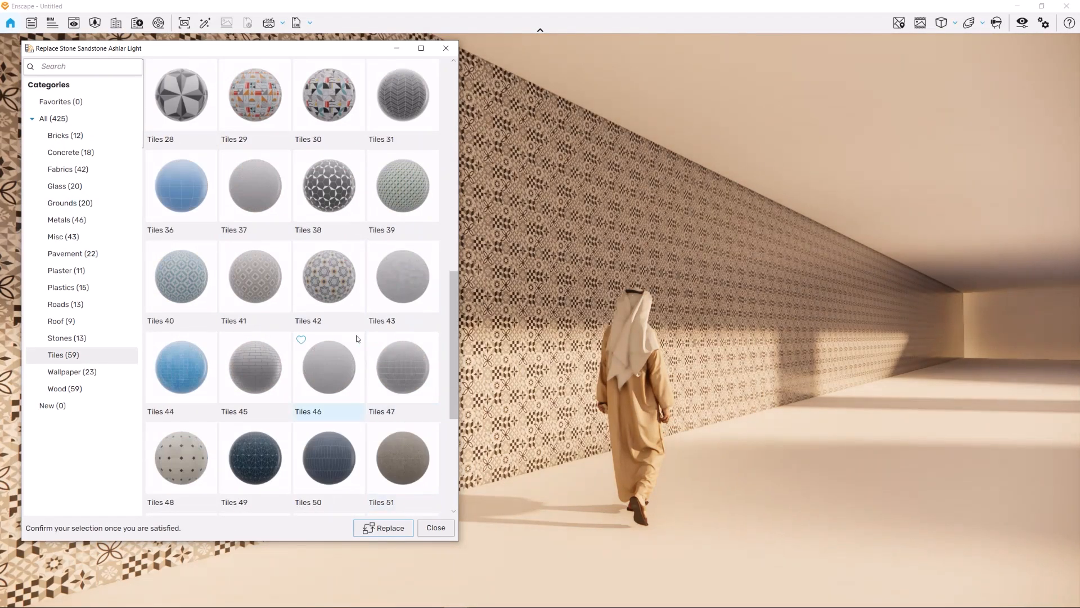
click(330, 276)
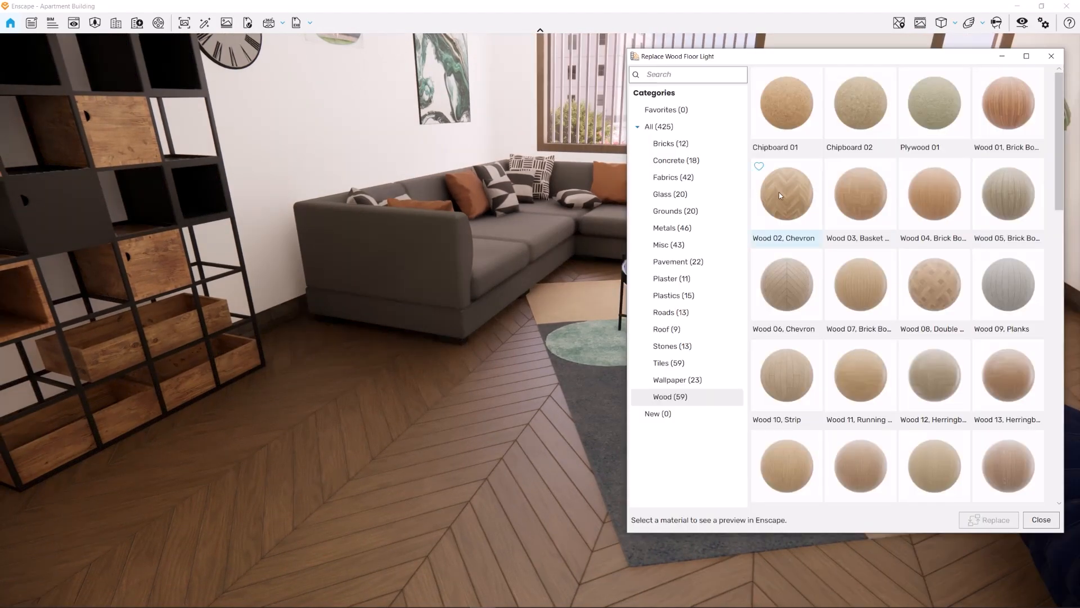
Step: Preview Wood 02, Chevron, Wood 03 and tile materials as replacements for the Wood Floor Light material
click(780, 196)
click(876, 194)
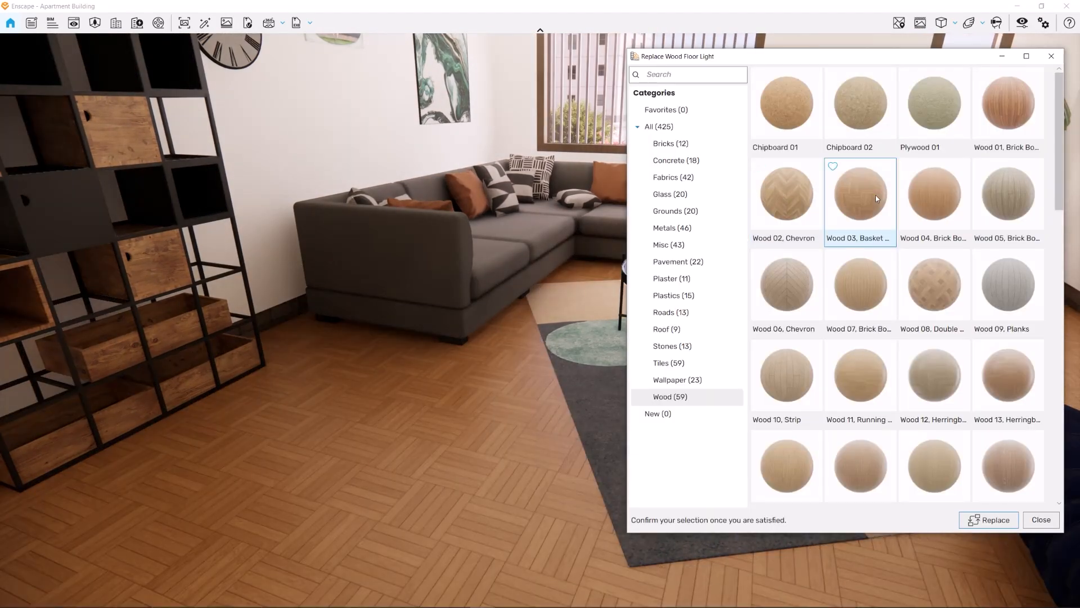
click(943, 296)
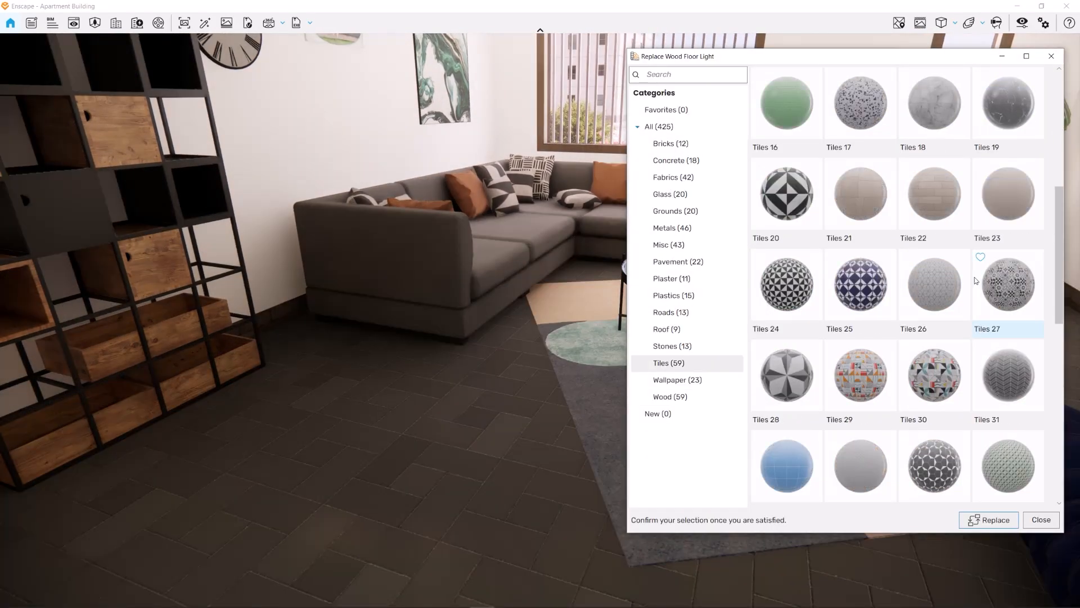
scroll(937, 285, up, 1)
click(936, 284)
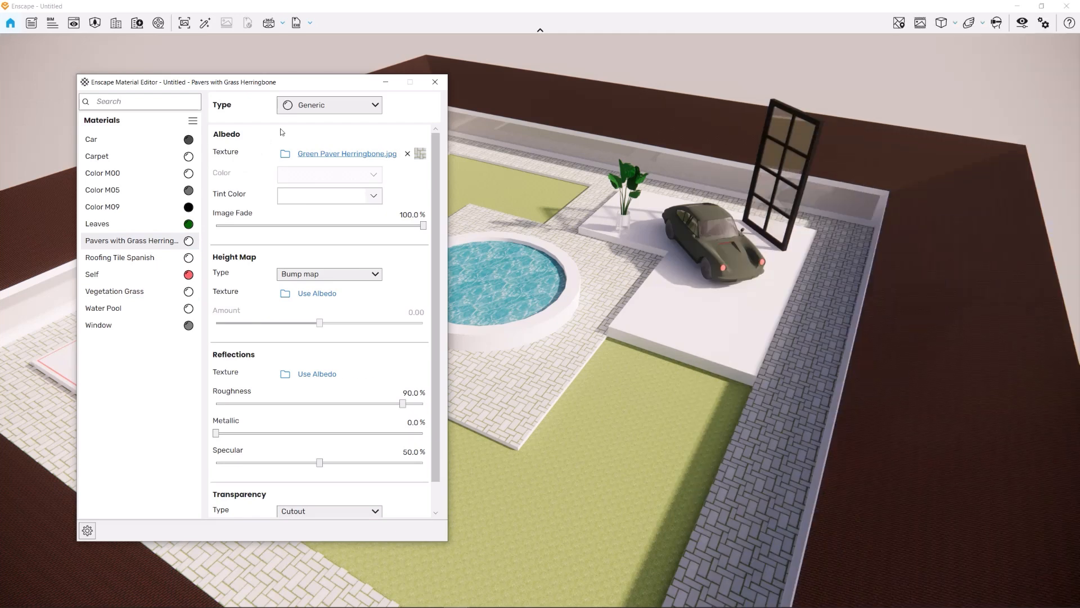
Step: Set the Carpet material's type to Carpet
click(370, 107)
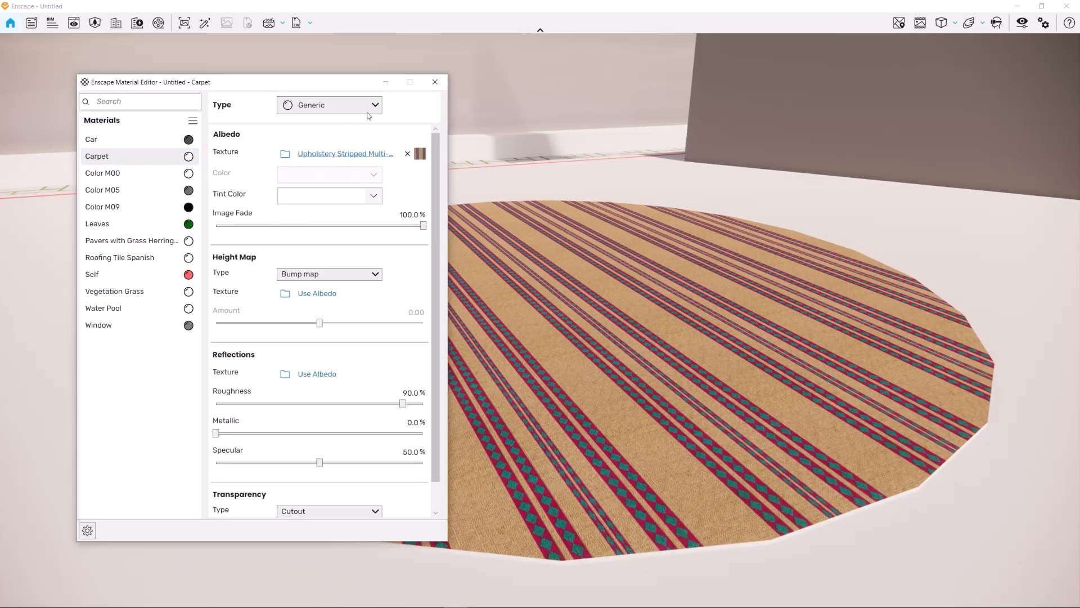
click(373, 105)
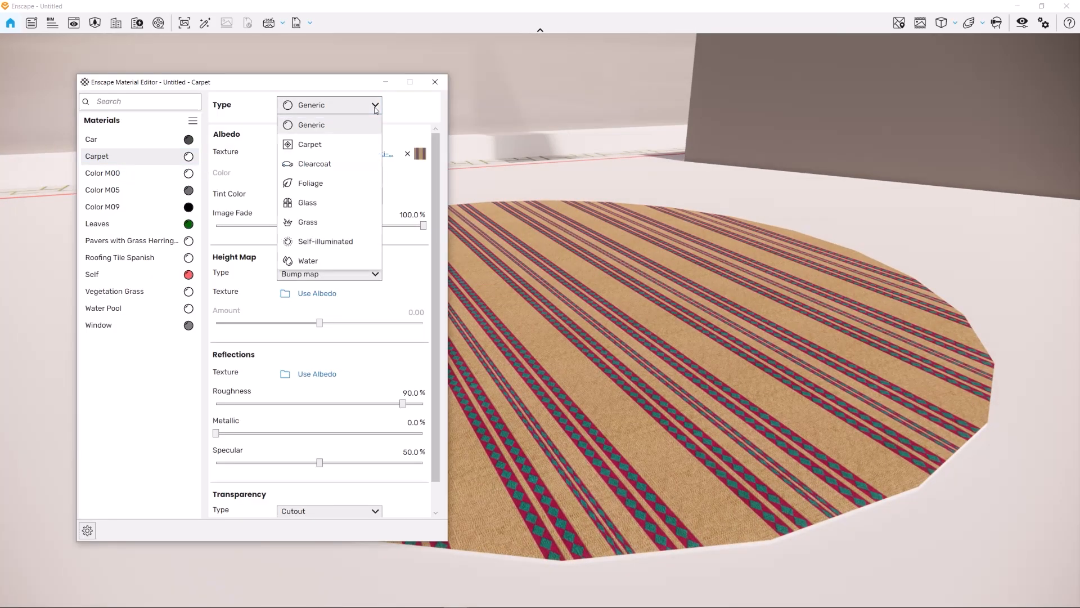
click(306, 144)
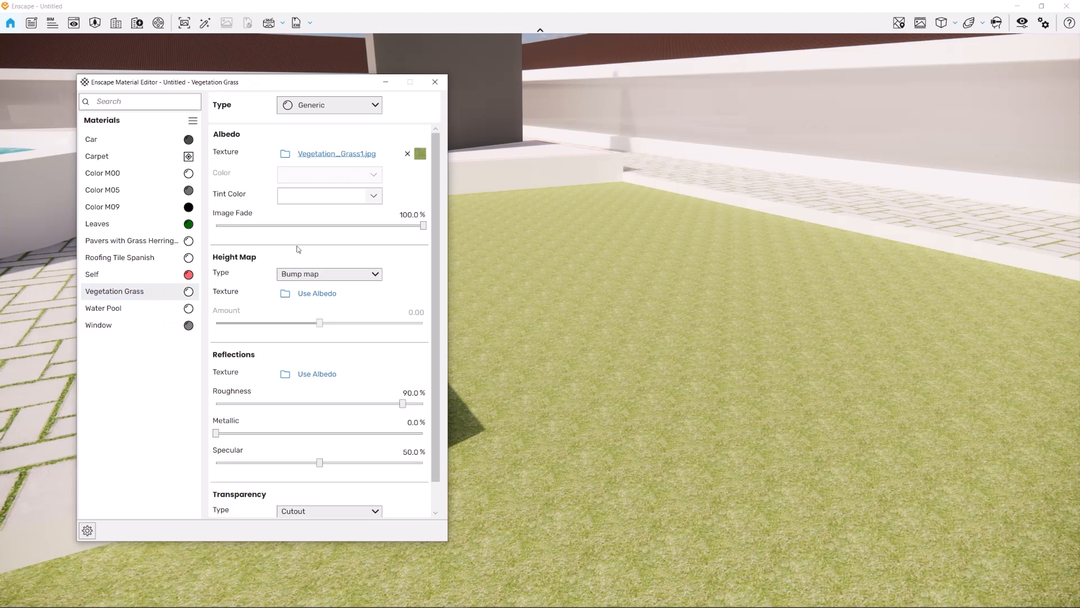
Step: Set the Vegetation Grass material's type to Grass
click(367, 105)
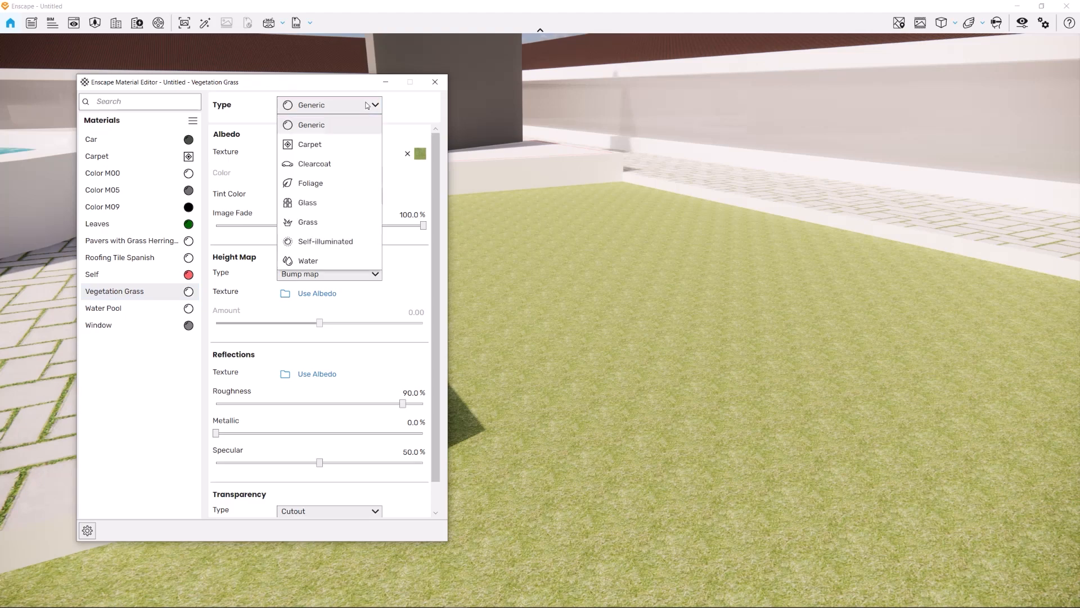
click(324, 225)
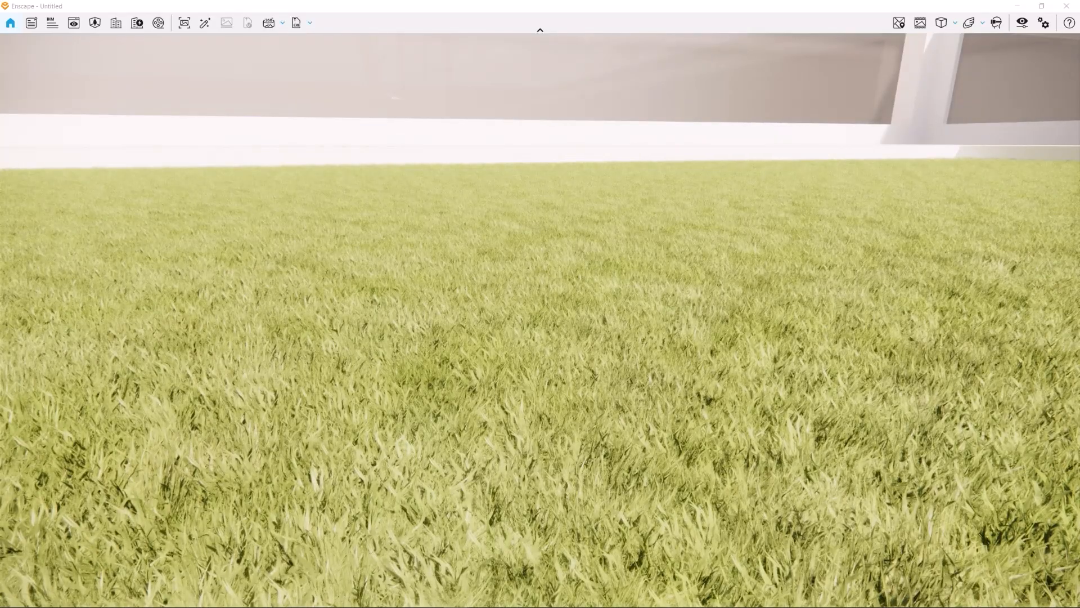
drag(278, 162, 332, 164)
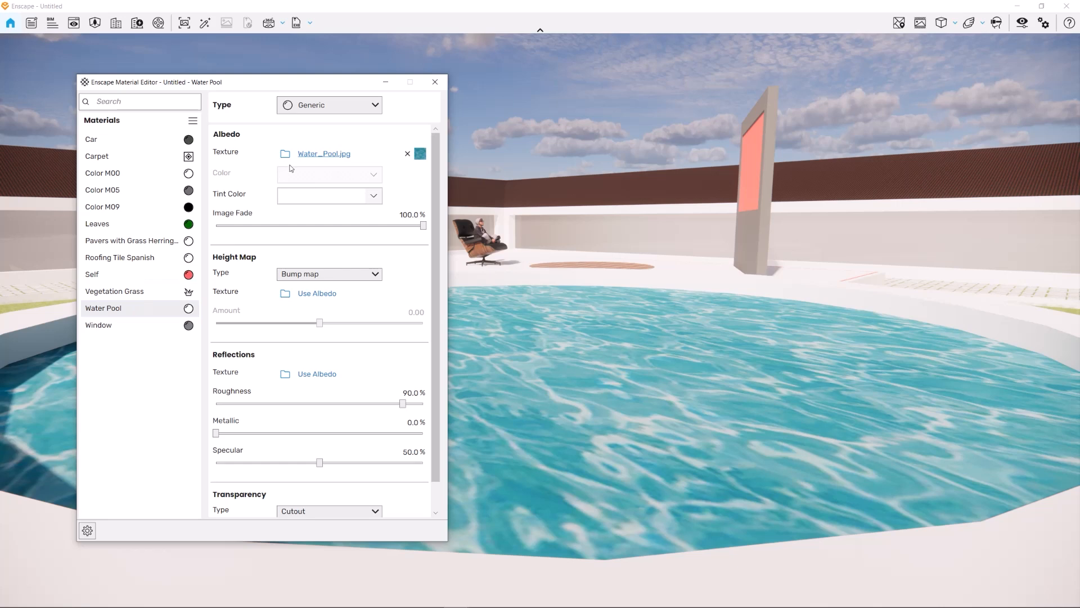
Step: Set the Water Pool material's type to Water and the Leaves material's type to Foliage
click(373, 106)
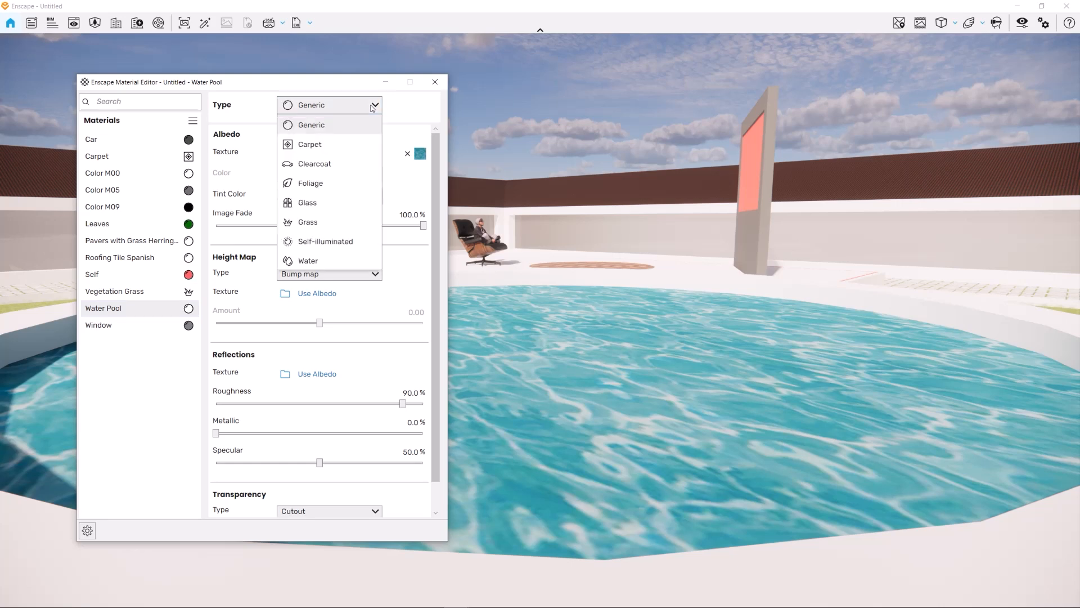
click(295, 261)
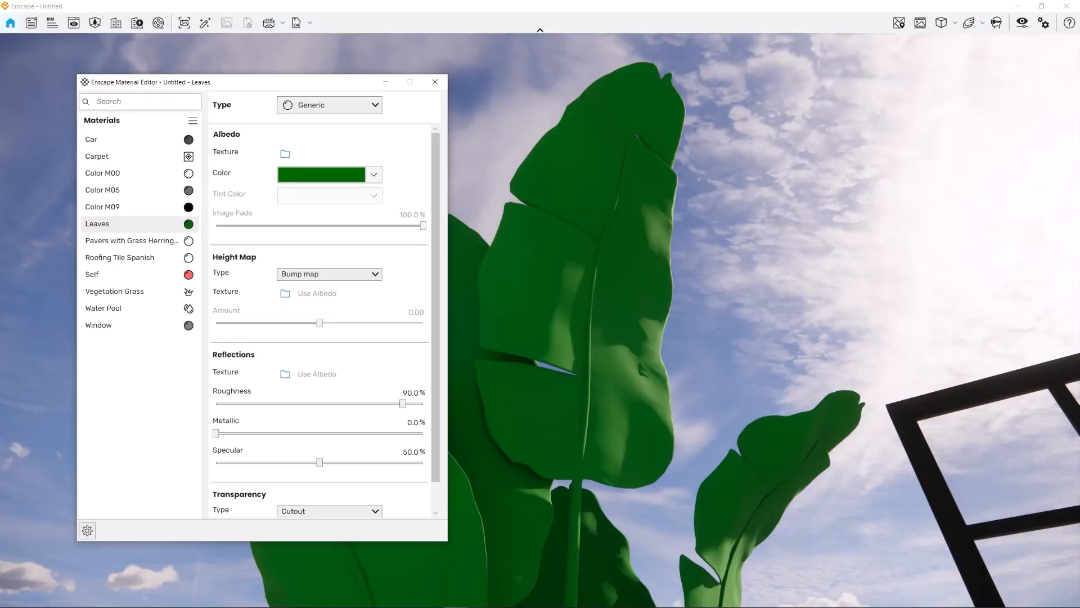
click(366, 107)
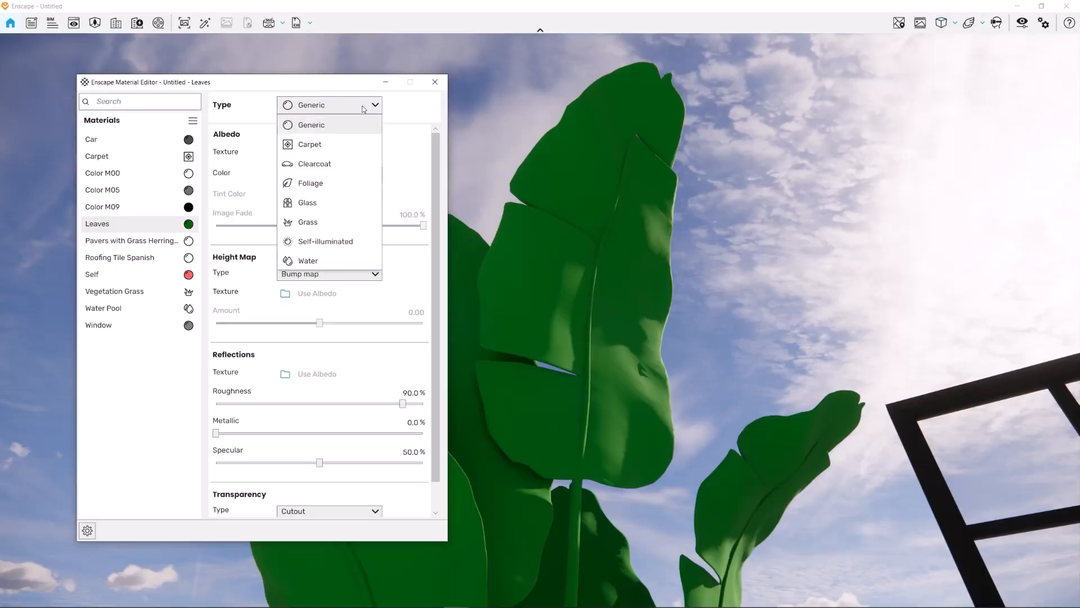
click(326, 184)
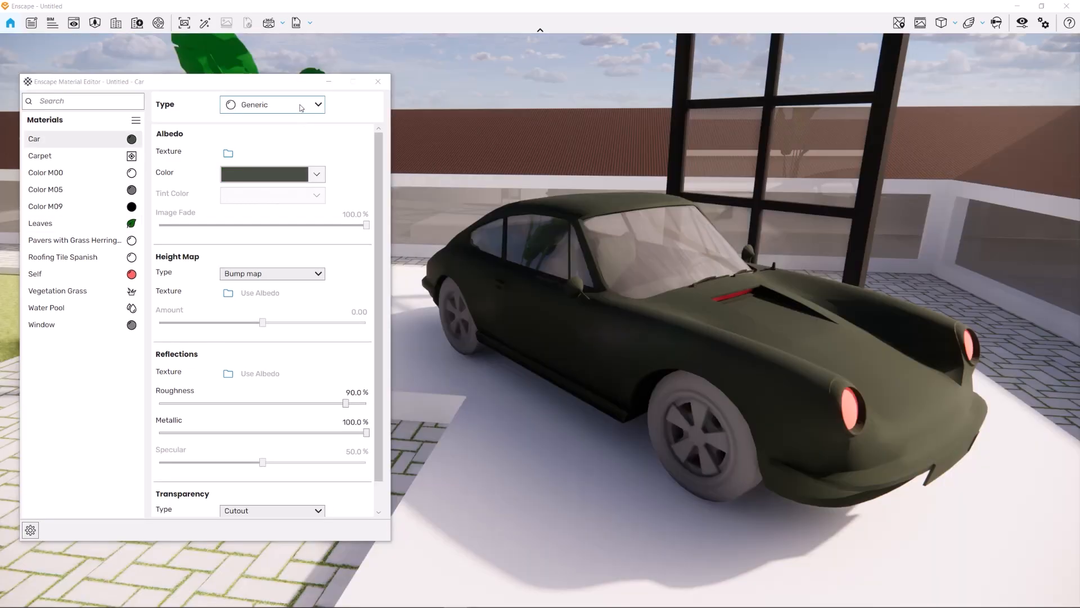
Step: Set the Car material's type to Clearcoat and the Self material's type to Self-illuminated
click(304, 104)
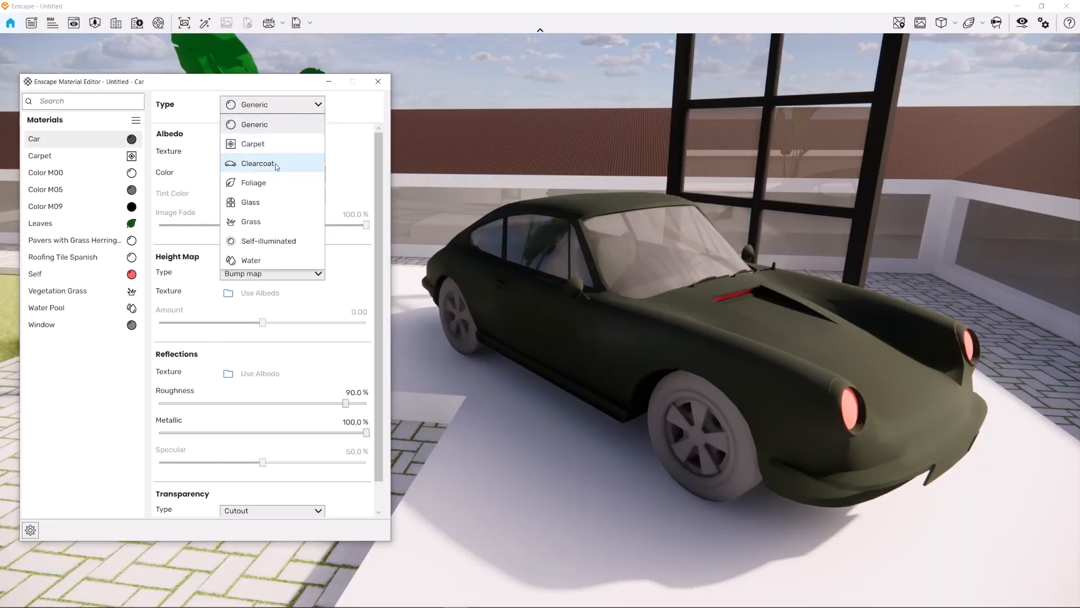
click(258, 163)
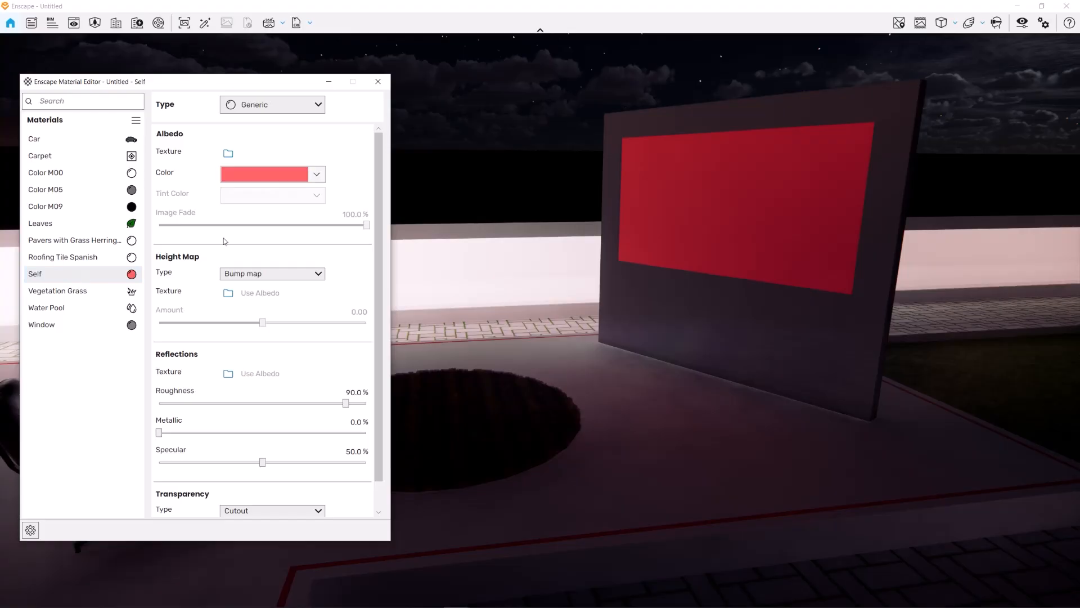
click(307, 108)
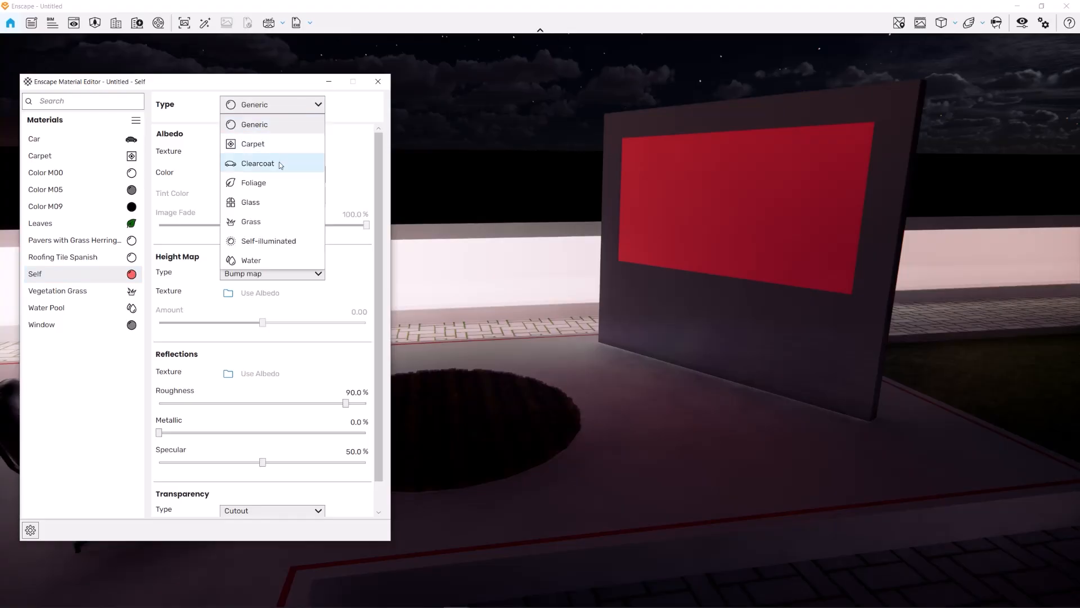
click(266, 241)
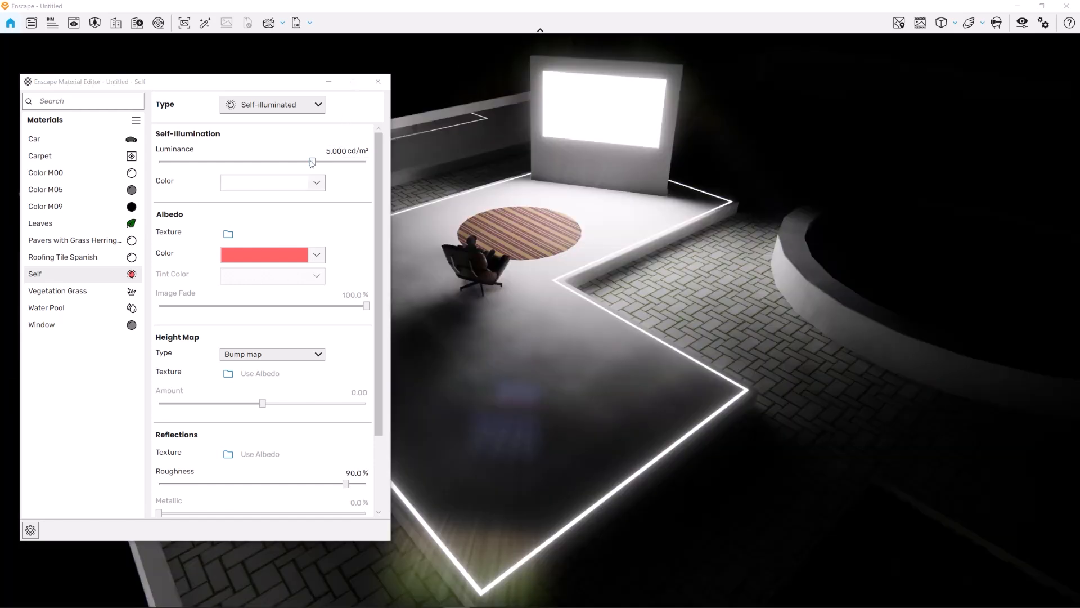
Step: Lower the Self material's luminance to 131 cd/m² and inspect the illuminated screen and strips from farther away
drag(312, 162, 246, 163)
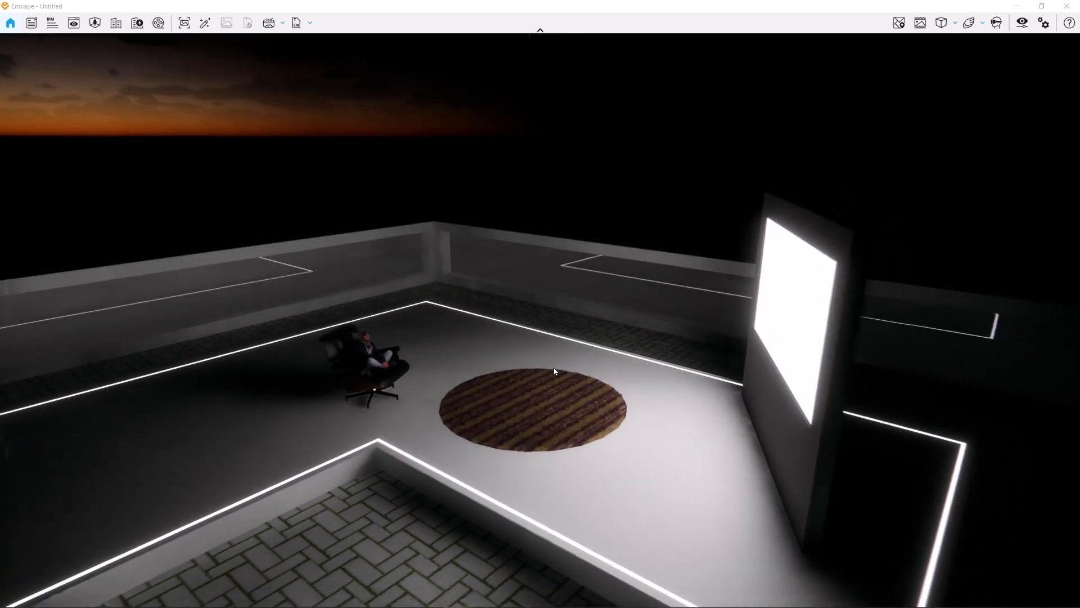
scroll(554, 371, down, 6)
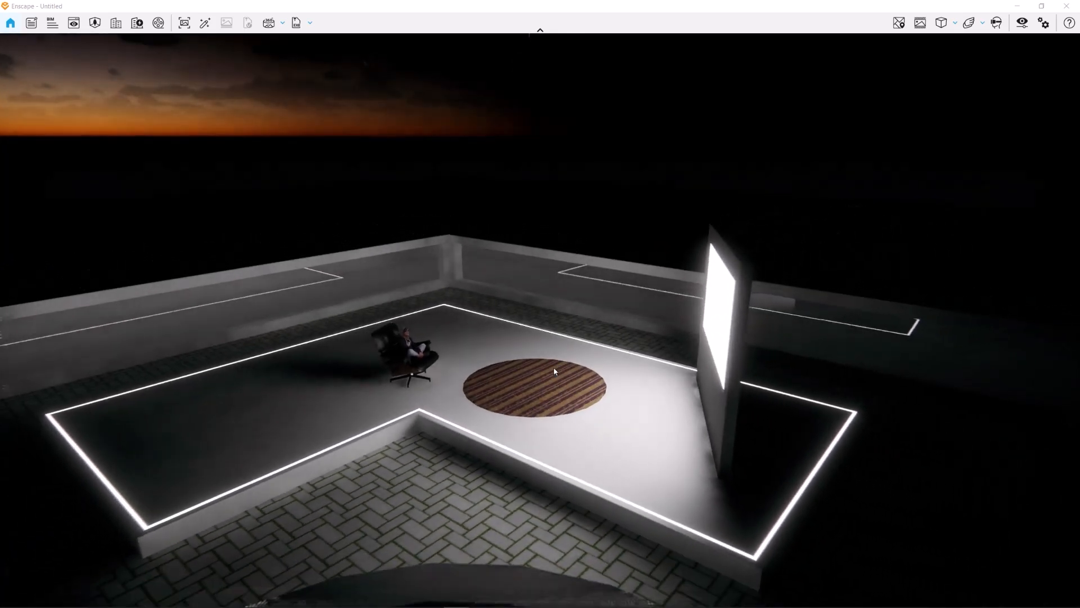
right_drag(555, 372, 628, 401)
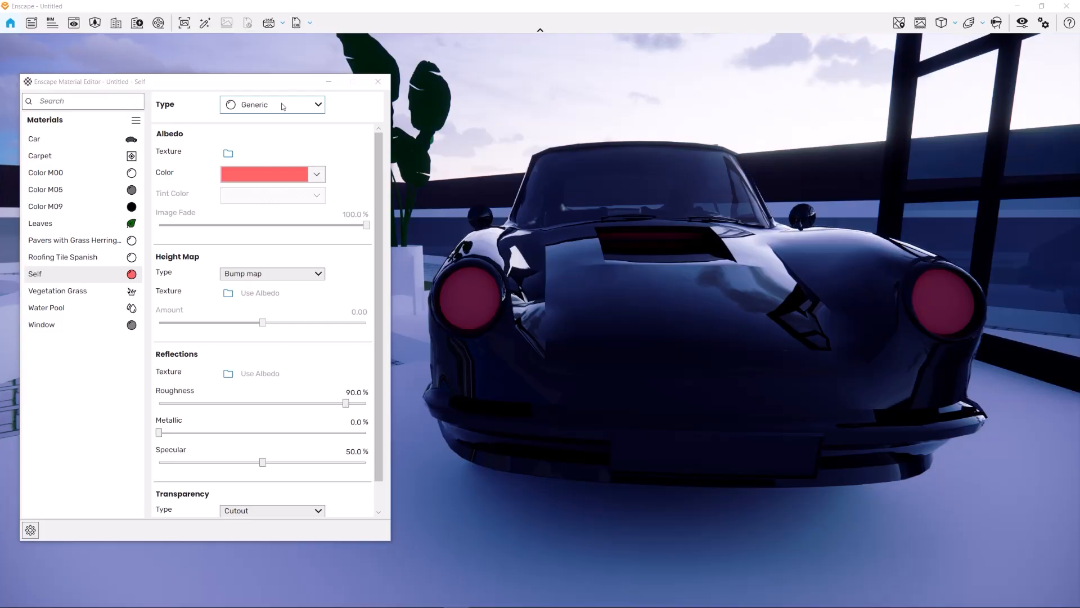
Step: Make the Self material on the car's headlights Self-illuminated and raise its luminance
click(283, 107)
click(283, 107)
click(283, 107)
click(270, 241)
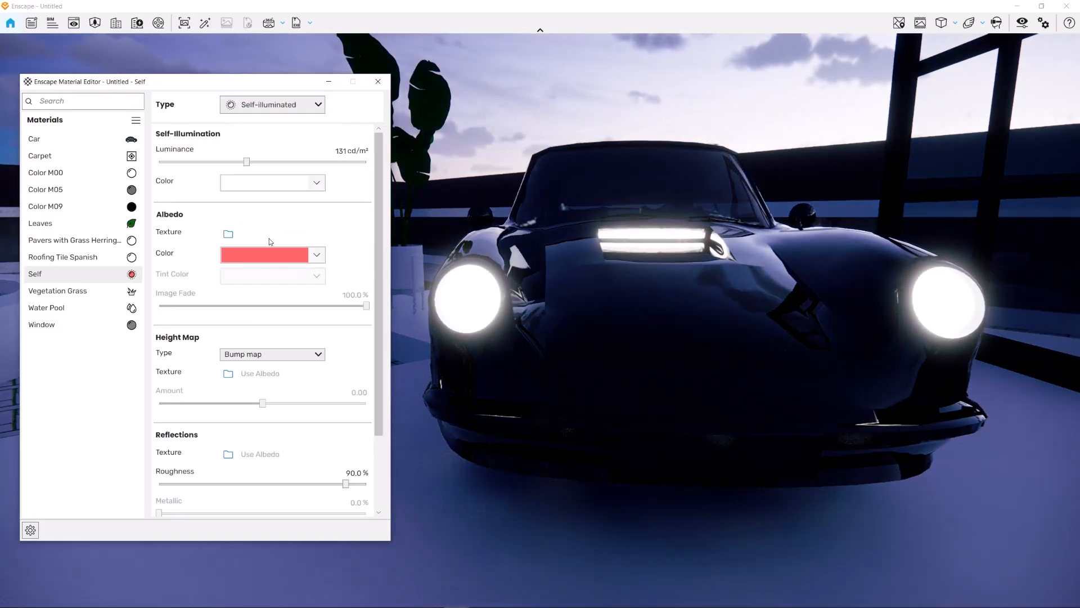
drag(246, 162, 284, 163)
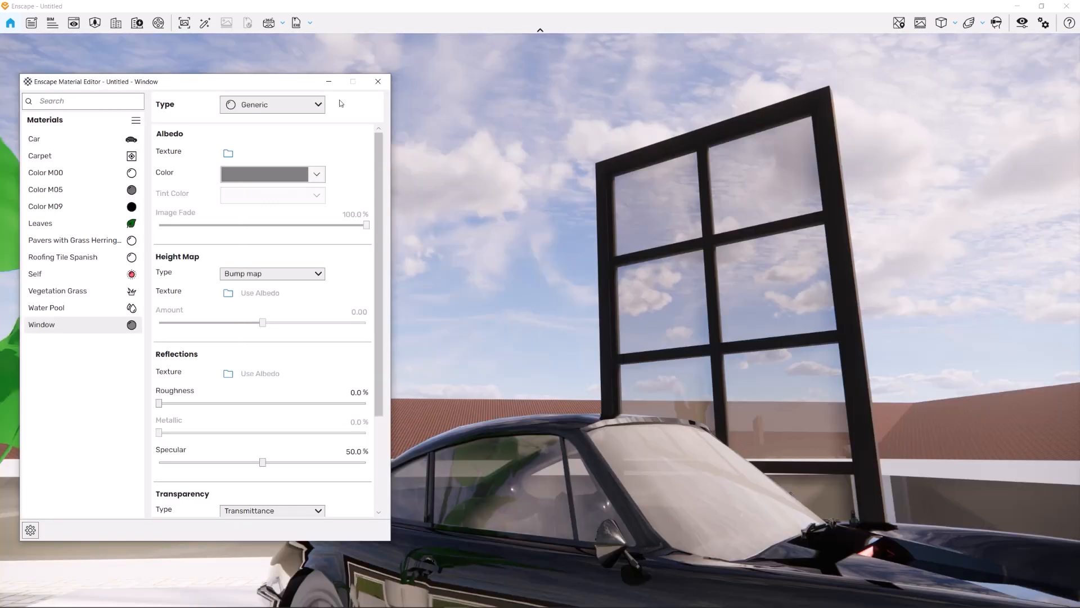
Step: Set the Window material's type to Glass and darken its base color to dark grey
click(307, 104)
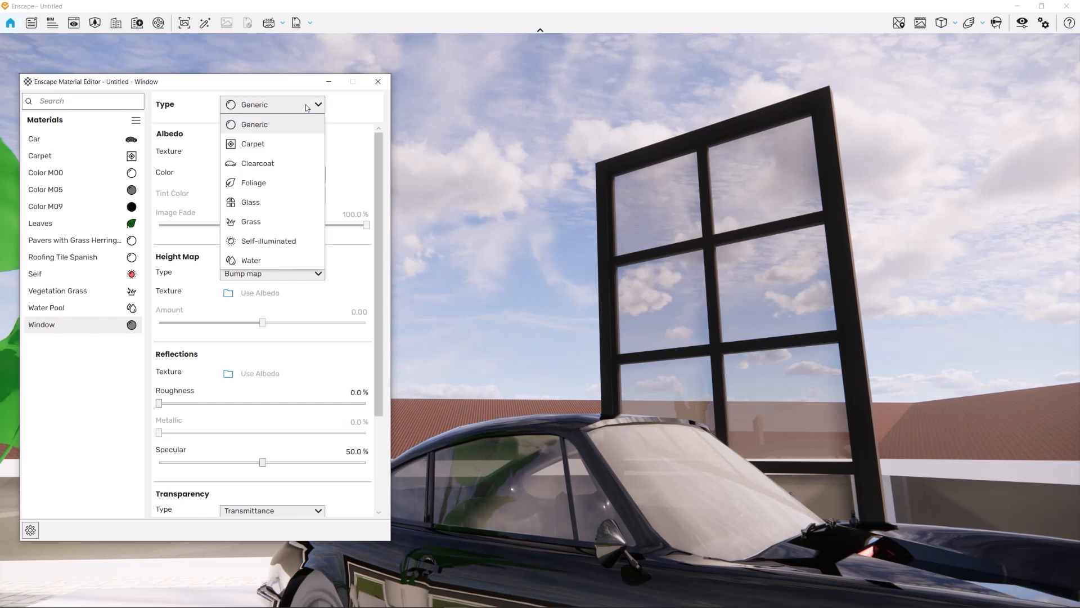
click(253, 203)
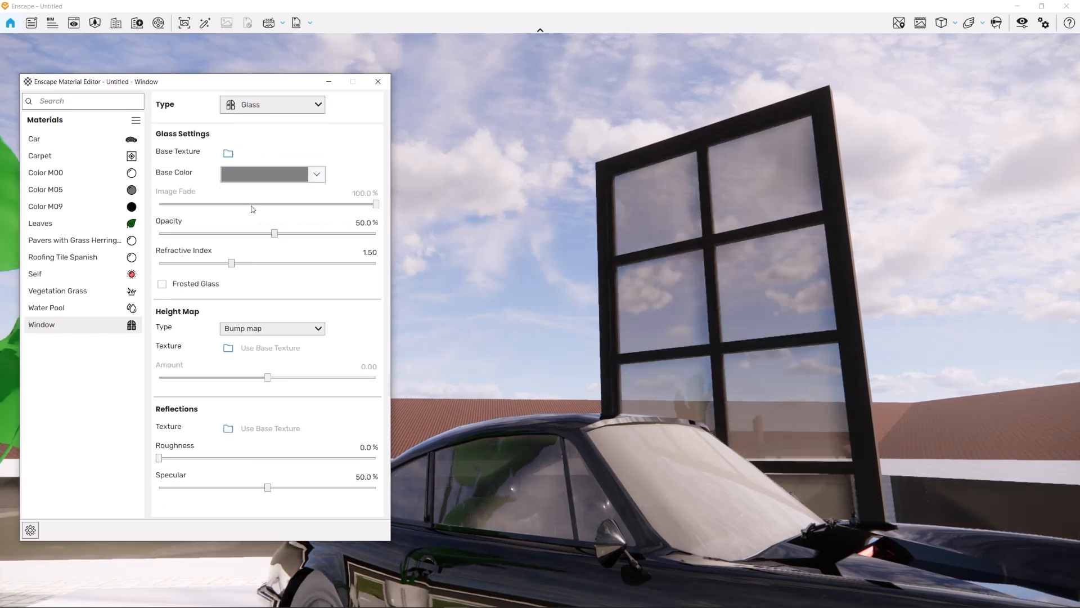
click(317, 174)
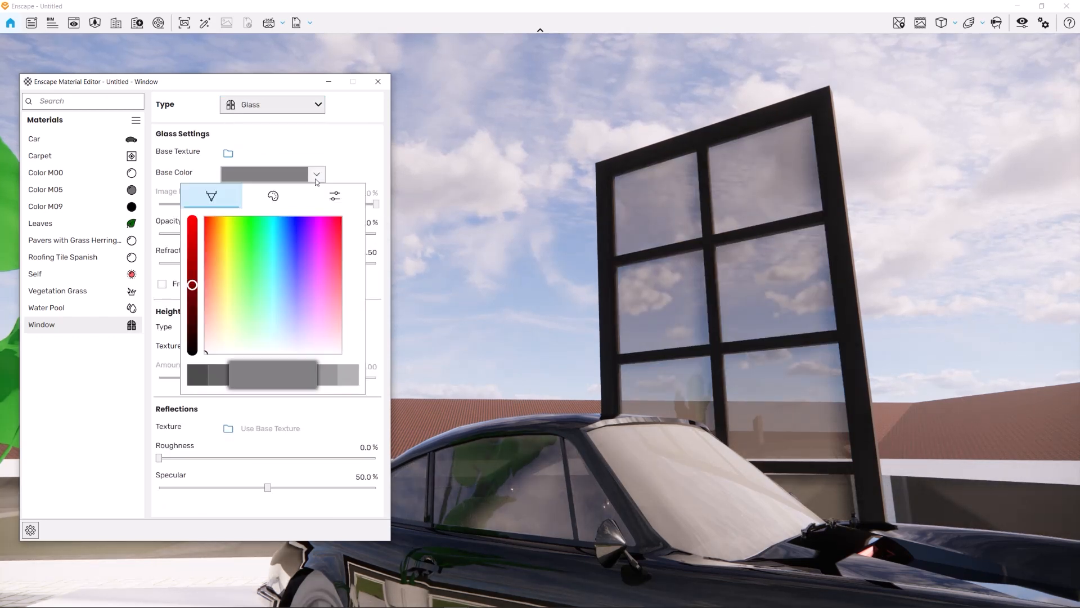
drag(193, 282, 193, 320)
click(349, 144)
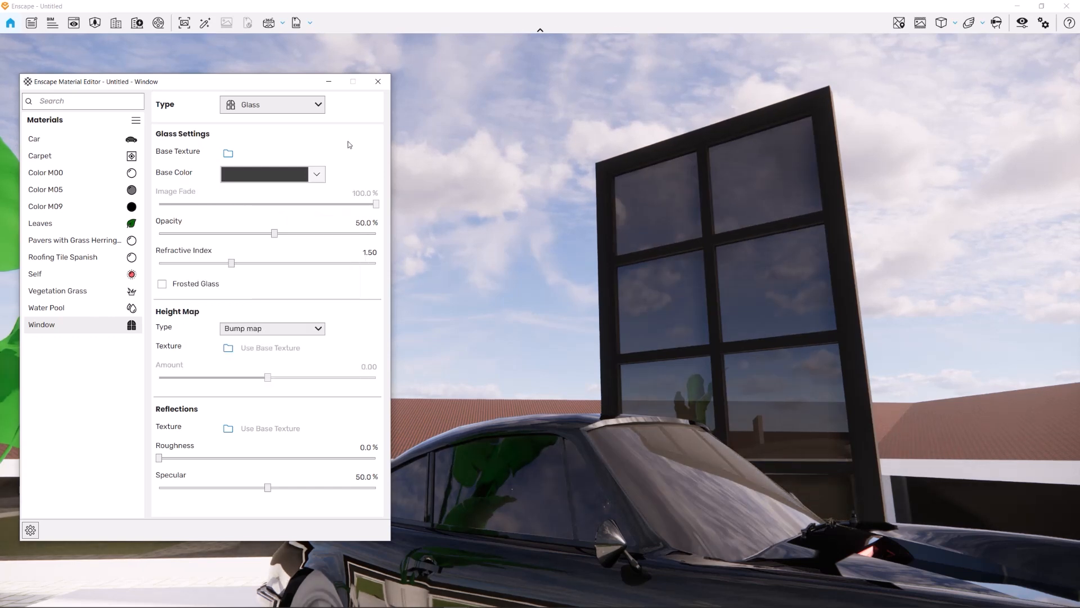
Step: Load stained glass.jpeg as the Window material's base texture and shift the scene to an earlier time of day
click(230, 154)
click(351, 238)
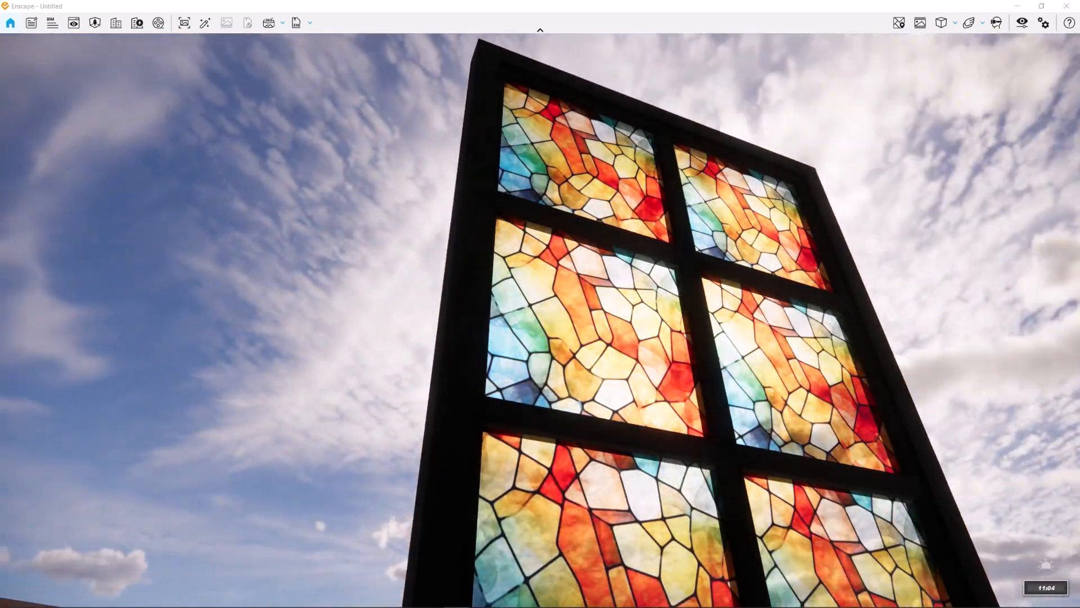
key(u)
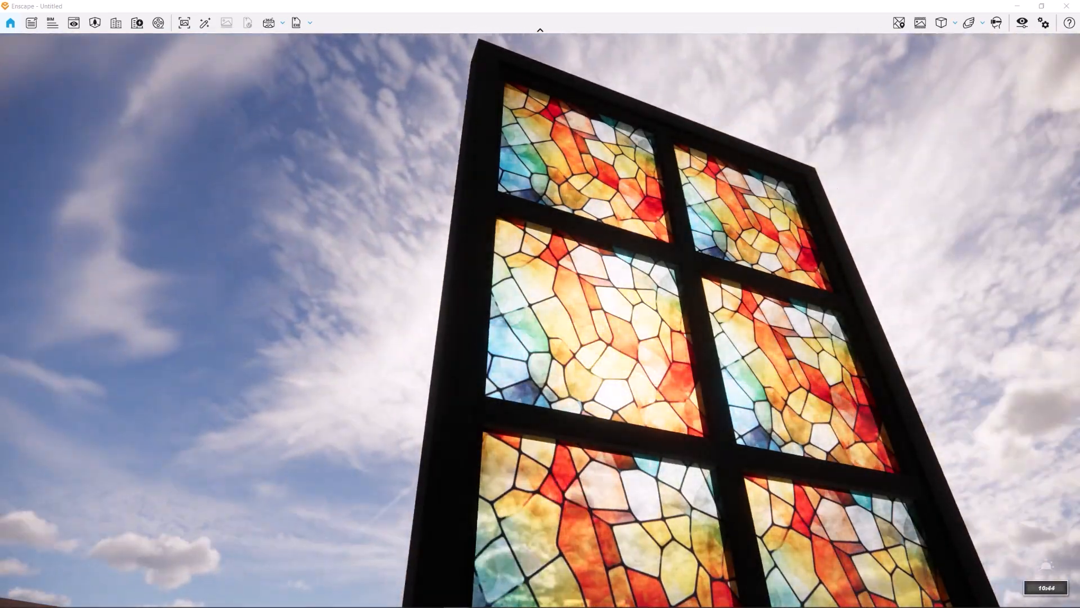
key(u)
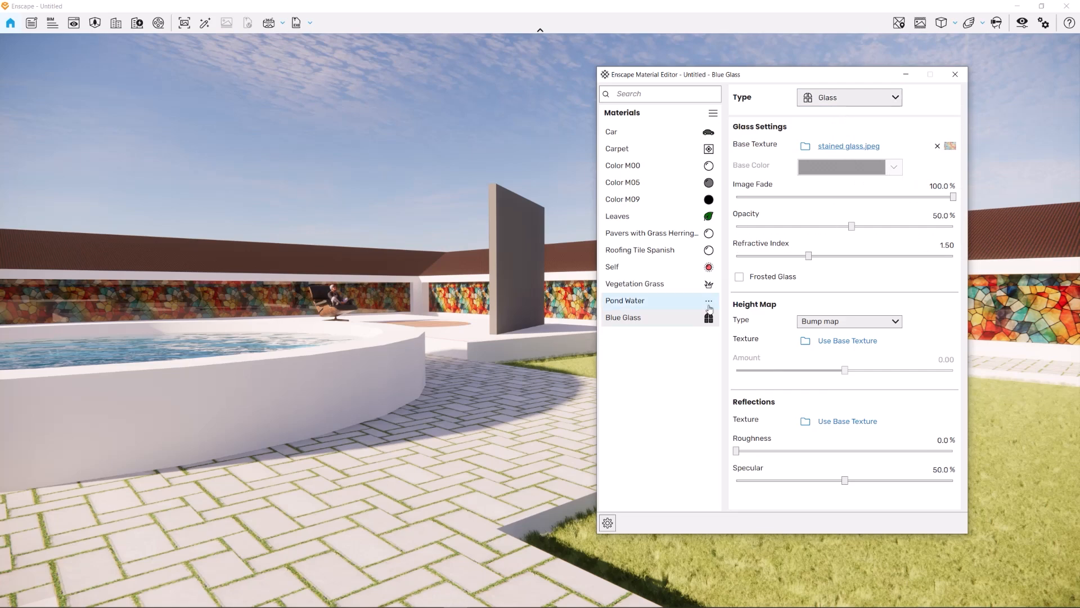
Step: Inspect the type assigned to the Pond Water material, followed by the Vegetation Grass material
click(619, 306)
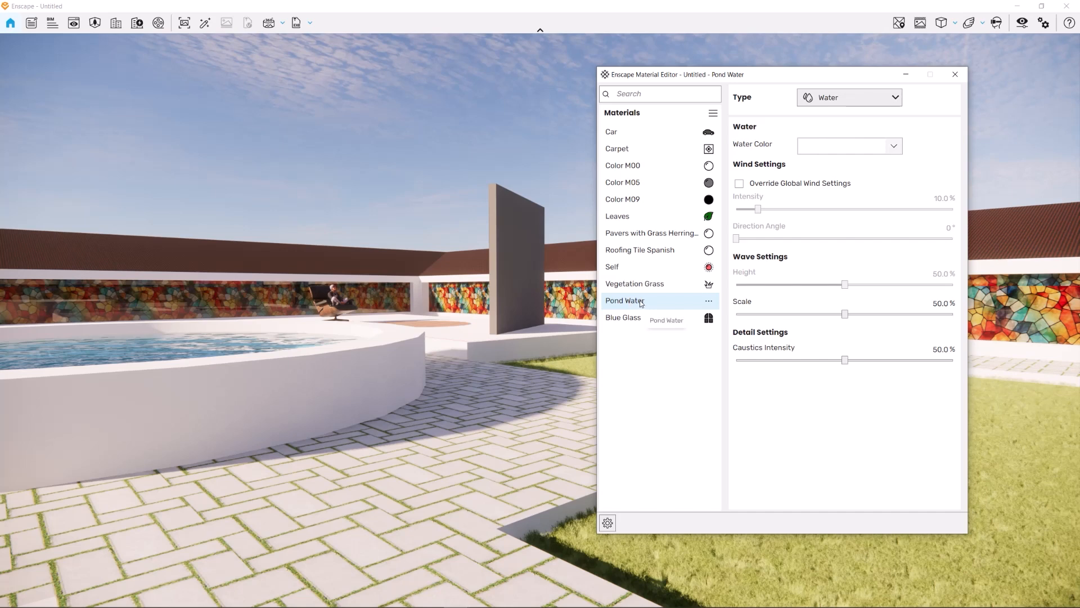
key(ctrl)
mouse_move(831, 101)
key(ctrl)
click(648, 286)
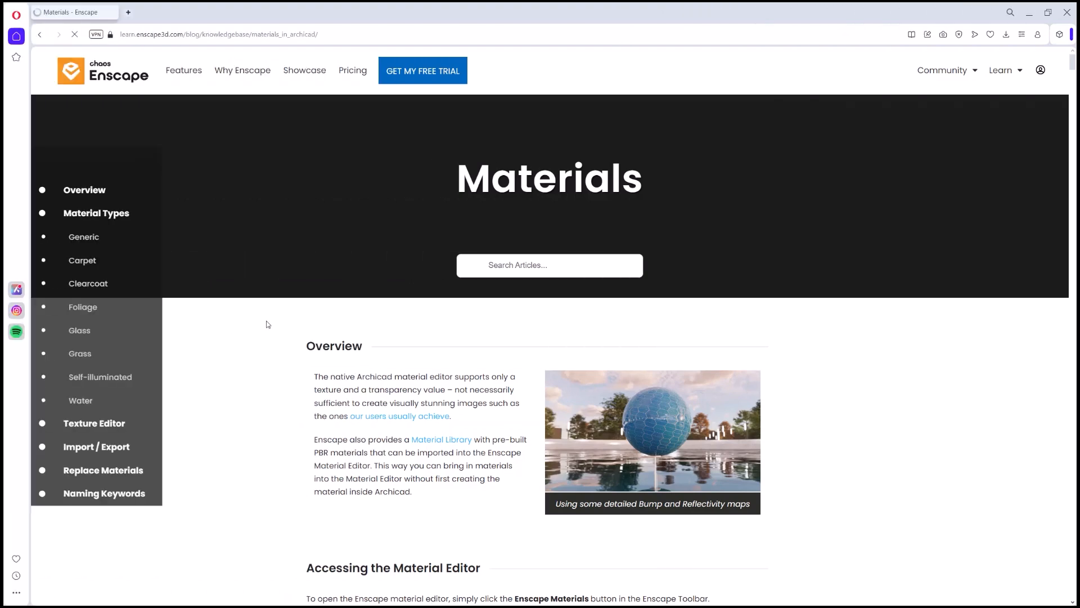
Step: In the web browser, go to the Naming Keywords section of the Enscape Materials article and read through it
click(109, 500)
click(108, 500)
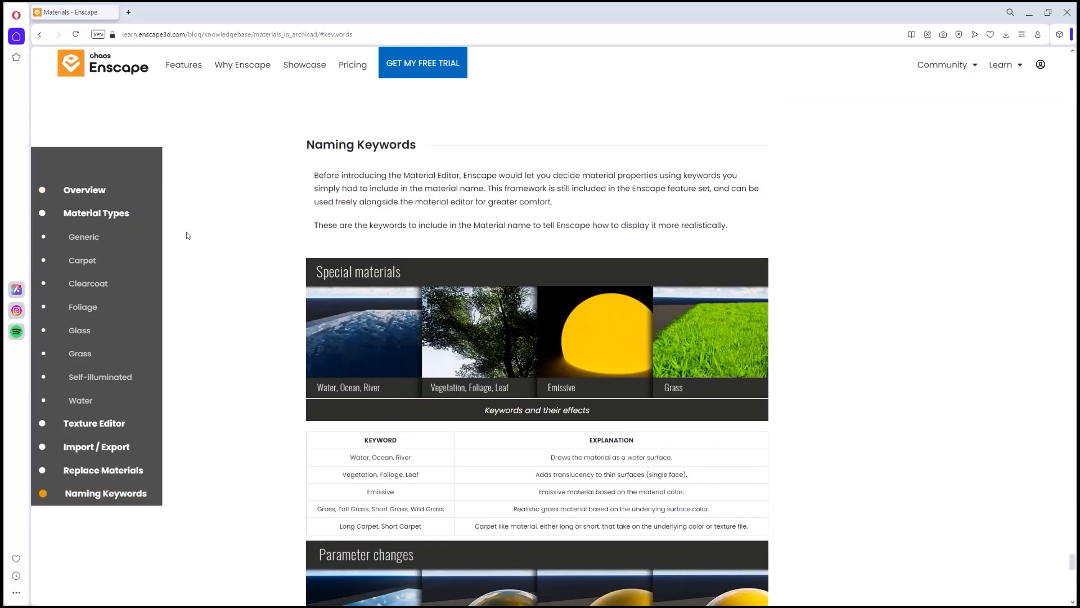
scroll(187, 231, down, 3)
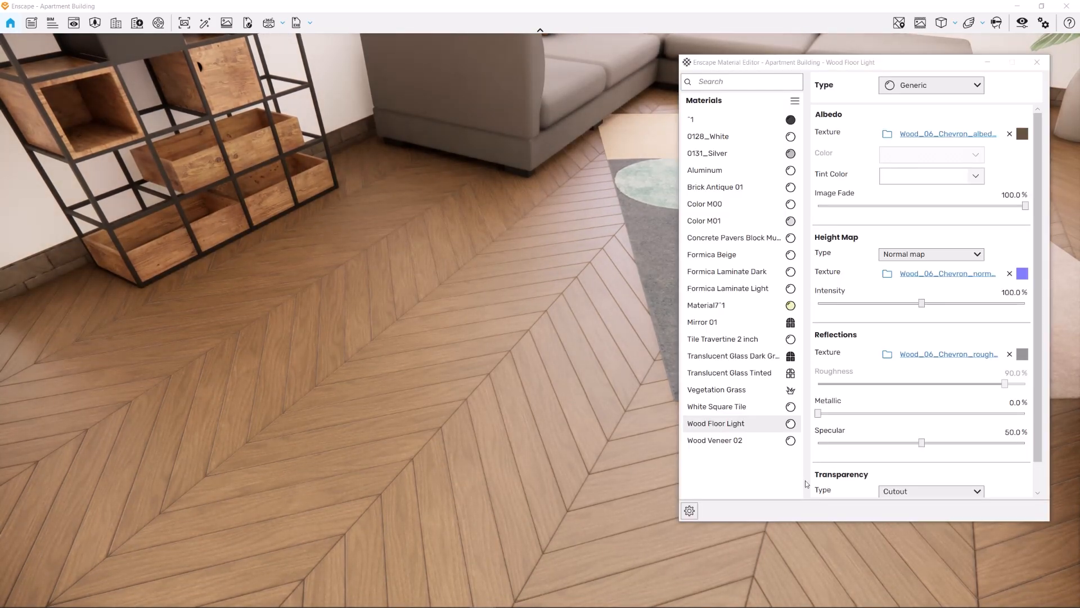
Step: Select the Wood Floor Light material in the Apartment Building project and review its generic material settings
click(734, 426)
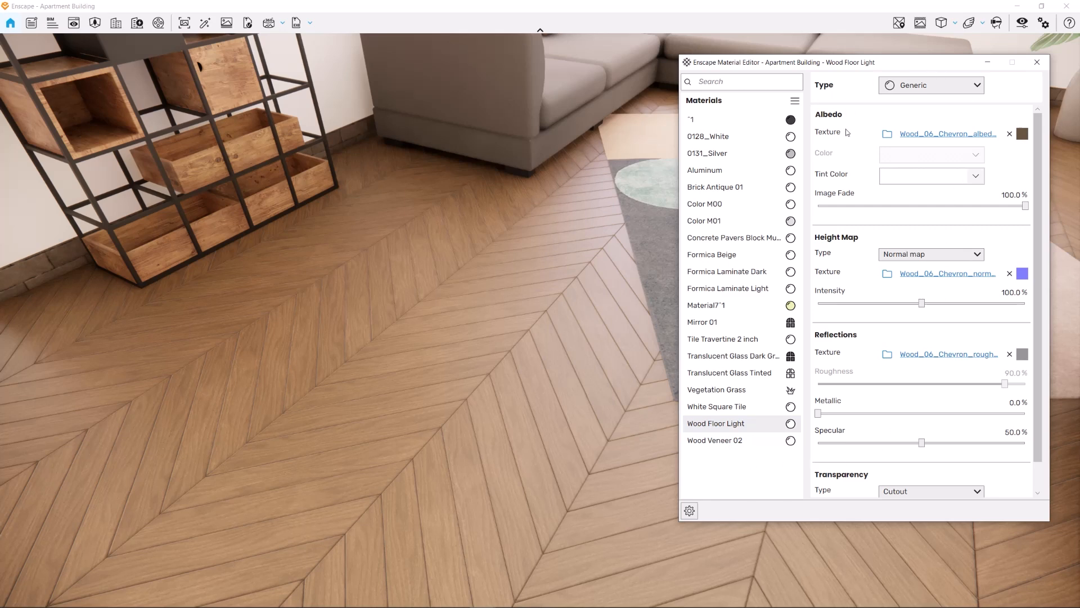
scroll(984, 434, down, 1)
scroll(985, 435, up, 1)
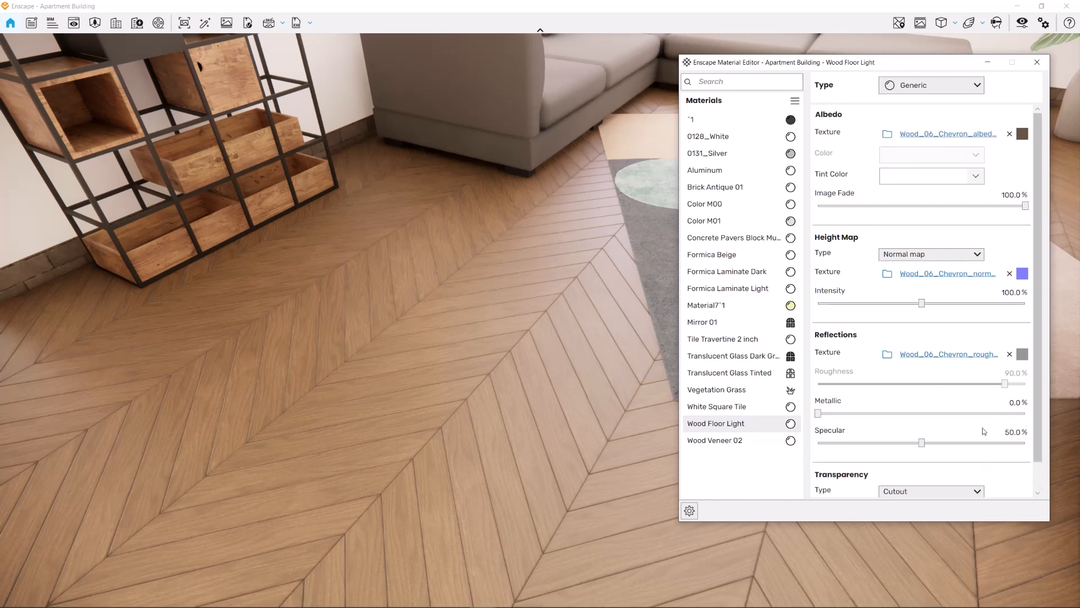
Step: Try removing the albedo texture from the Wood Floor Light material and undo the removal
click(1010, 134)
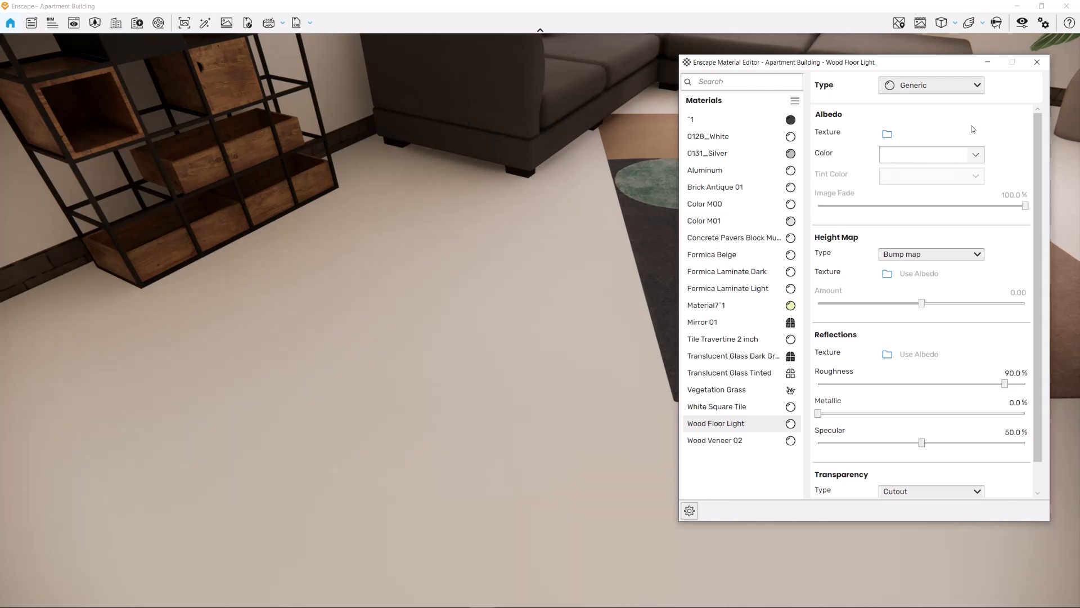
key(ctrl)
key(ctrl)
key(ctrl)
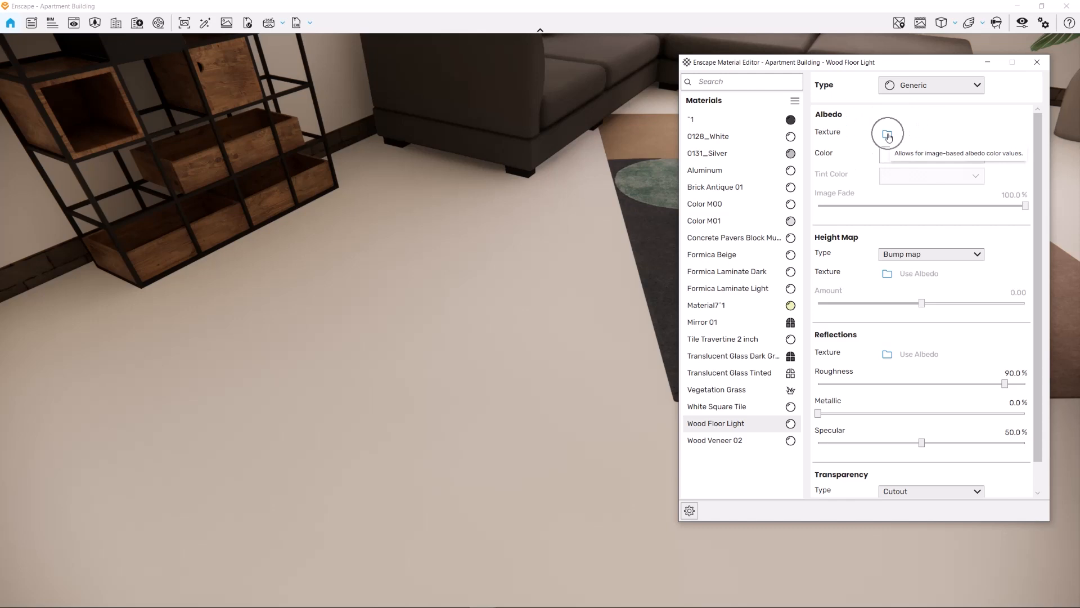
key(ctrl+z)
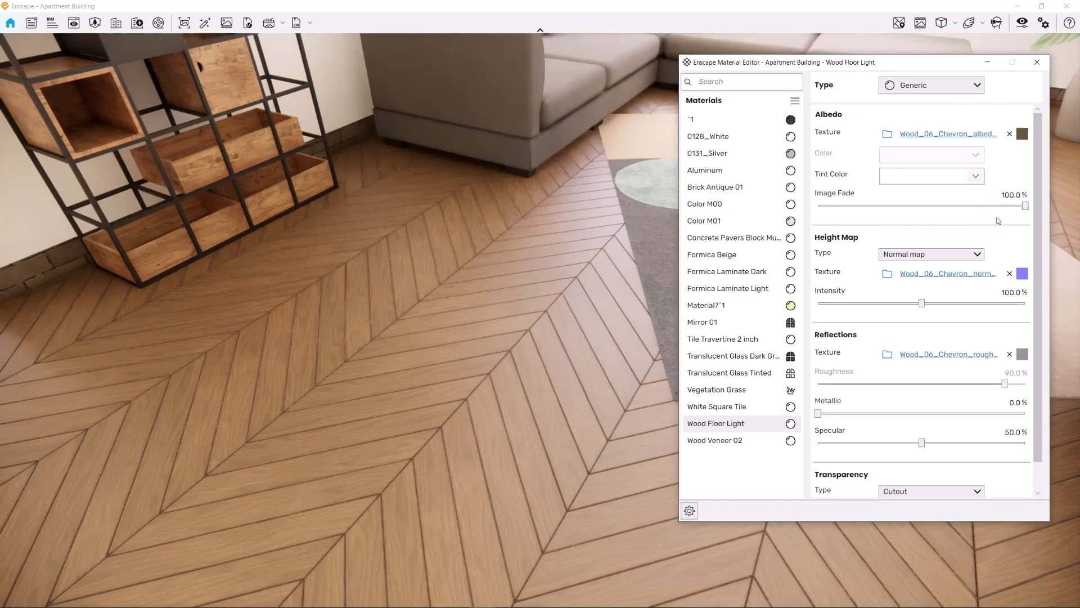
Step: Lower the Wood Floor Light material's image fade to 98.9% and set its albedo color to dark brown
mouse_move(844, 197)
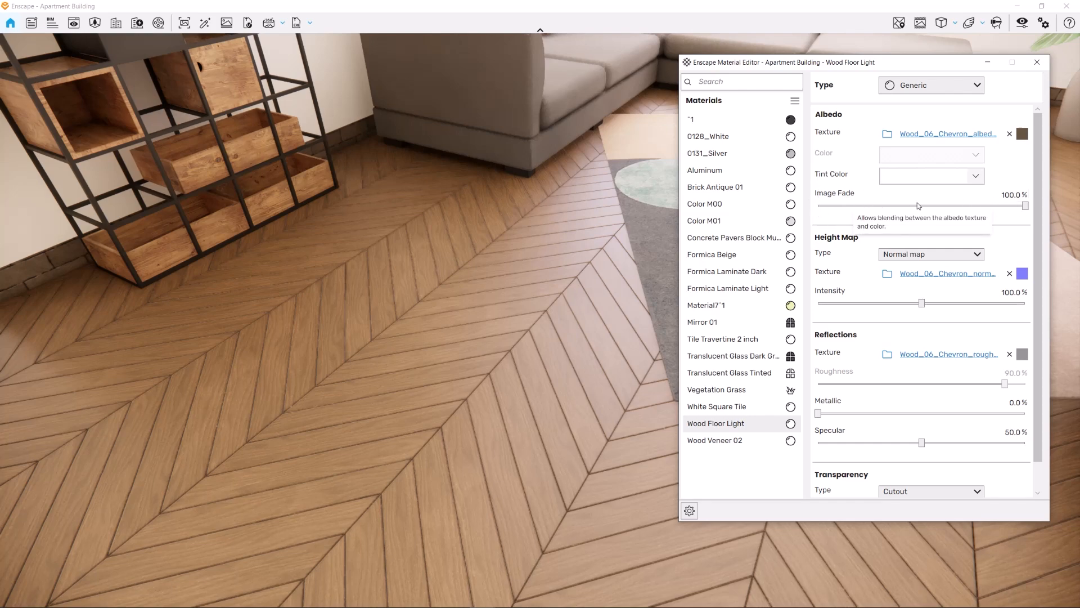
drag(1026, 206, 1024, 207)
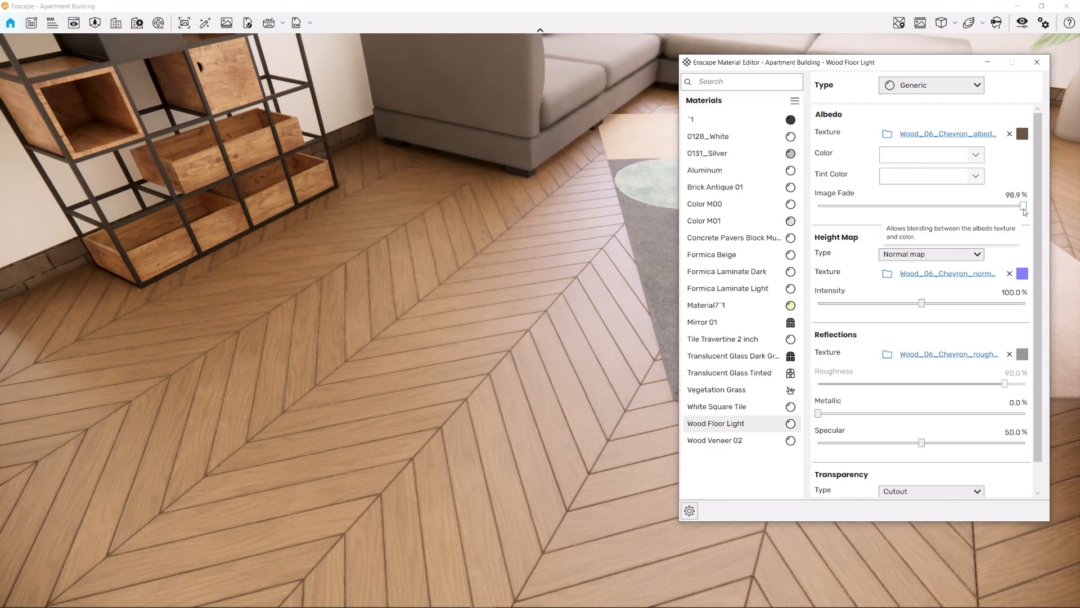
click(974, 156)
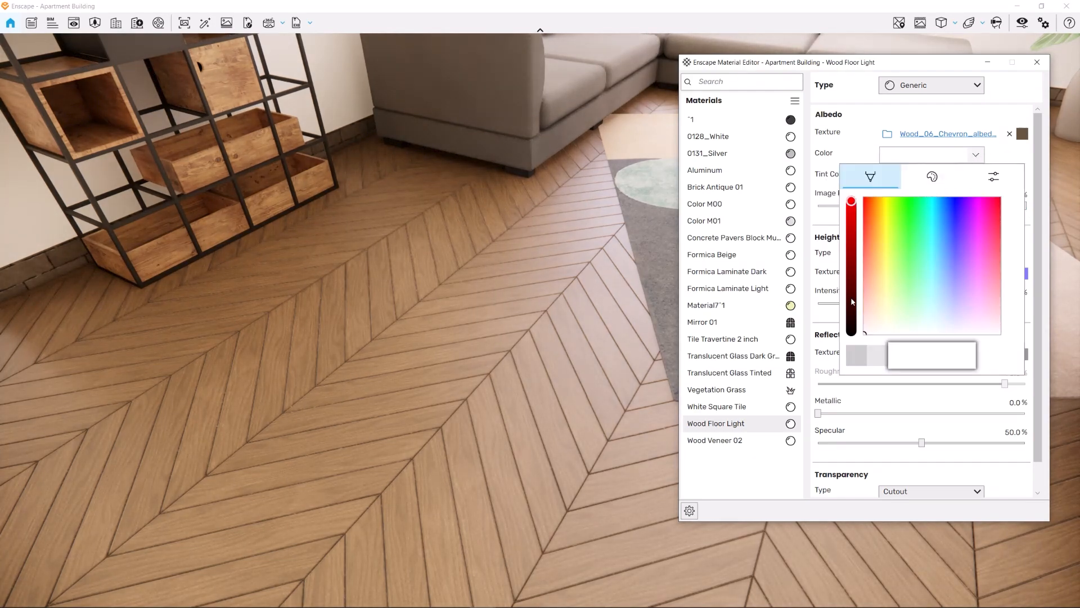
click(880, 285)
Step: Blend the floor's albedo texture into the solid color at 6.4% image fade and return the fade to 100%
click(832, 207)
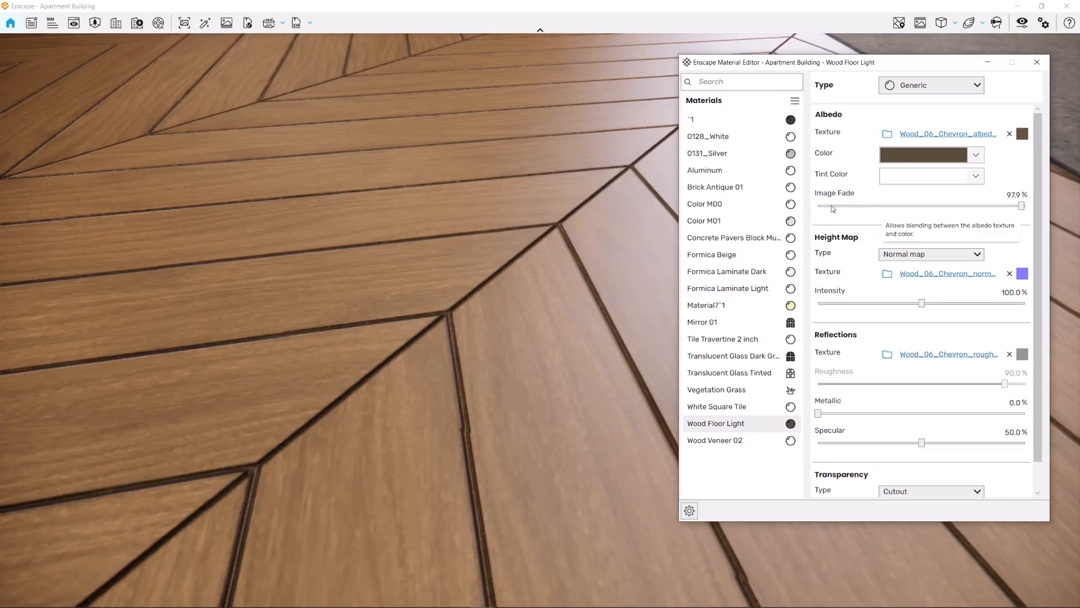
click(833, 206)
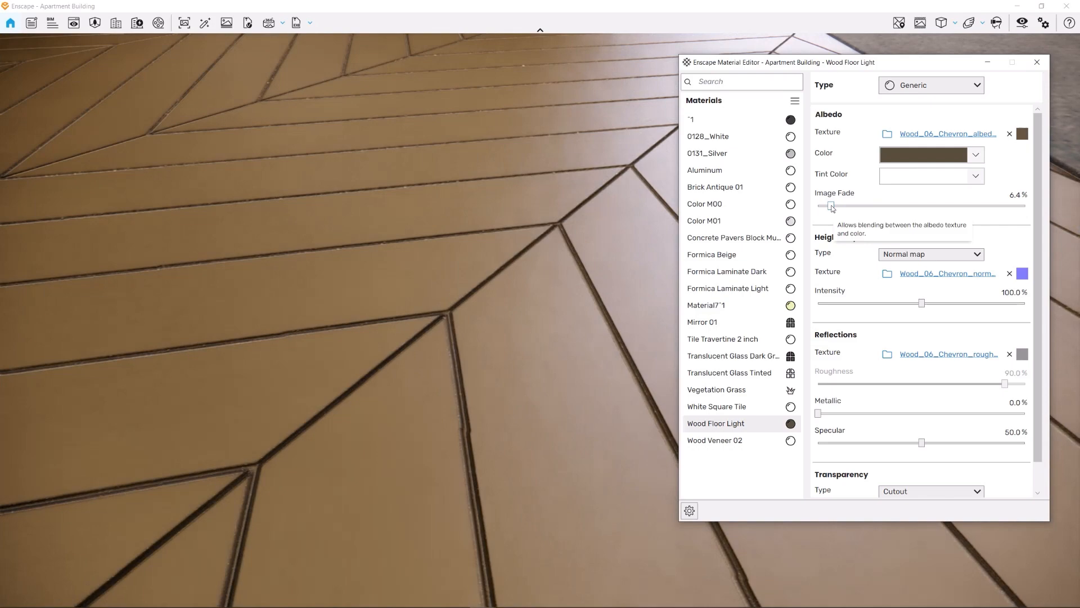
click(1015, 206)
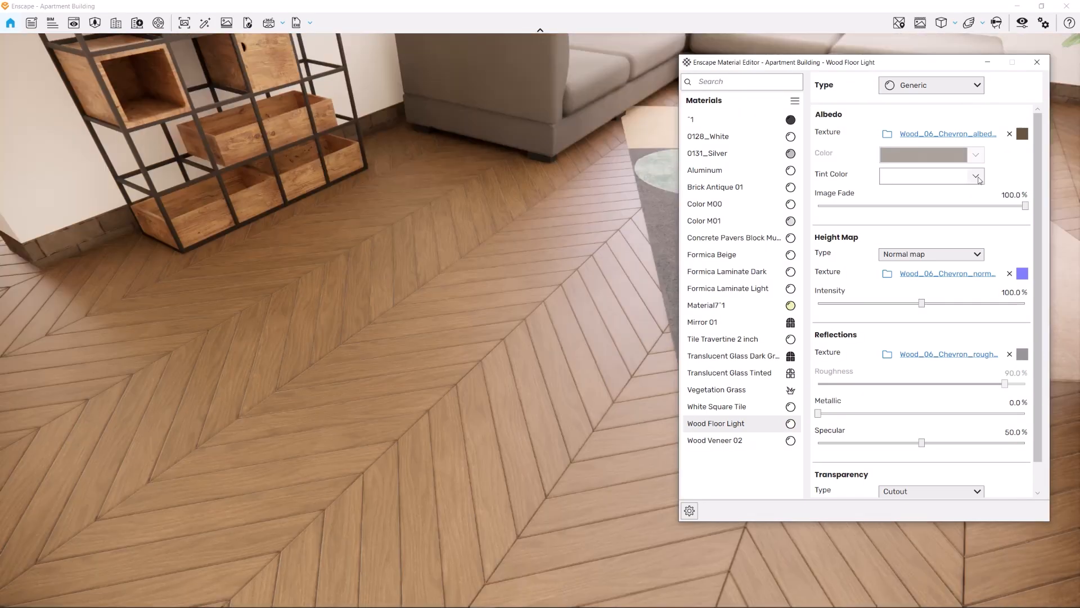
Step: Try different tint colors, including orange and green, on the Wood Floor Light material
click(977, 176)
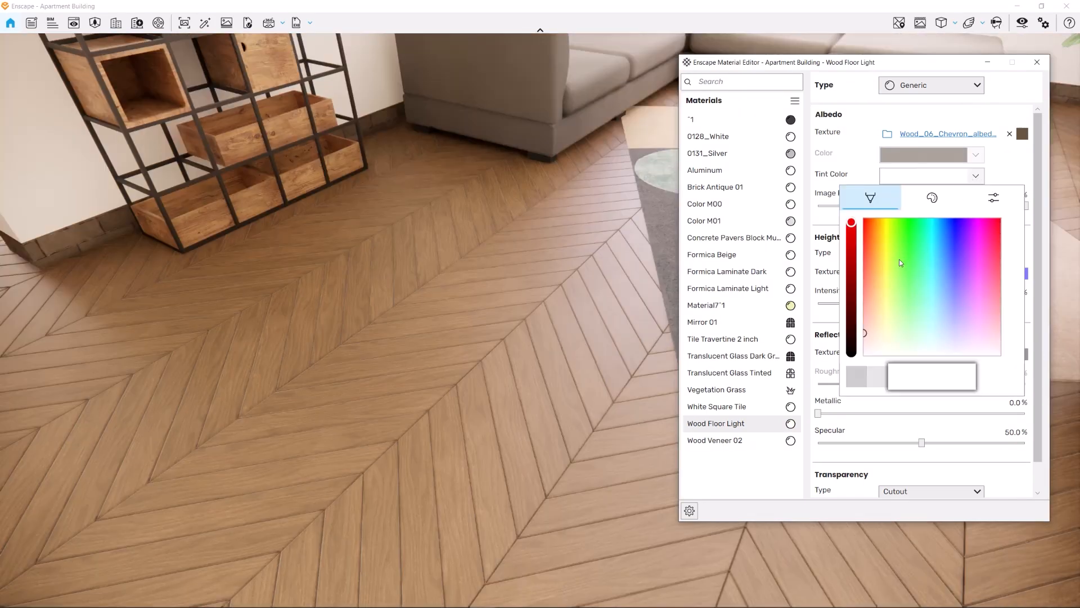
click(874, 245)
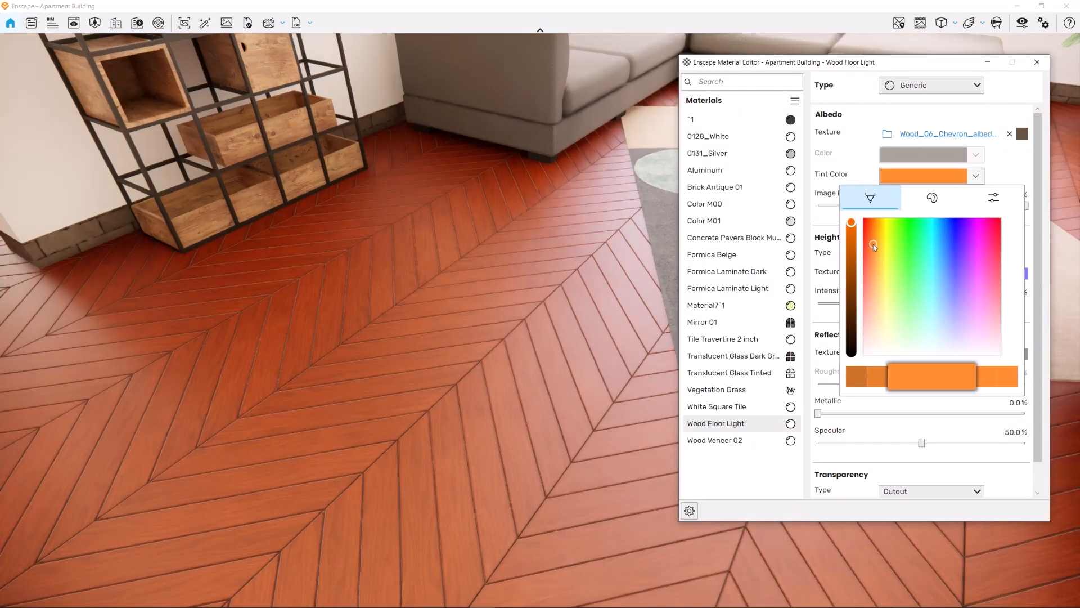
click(885, 286)
drag(884, 288, 913, 257)
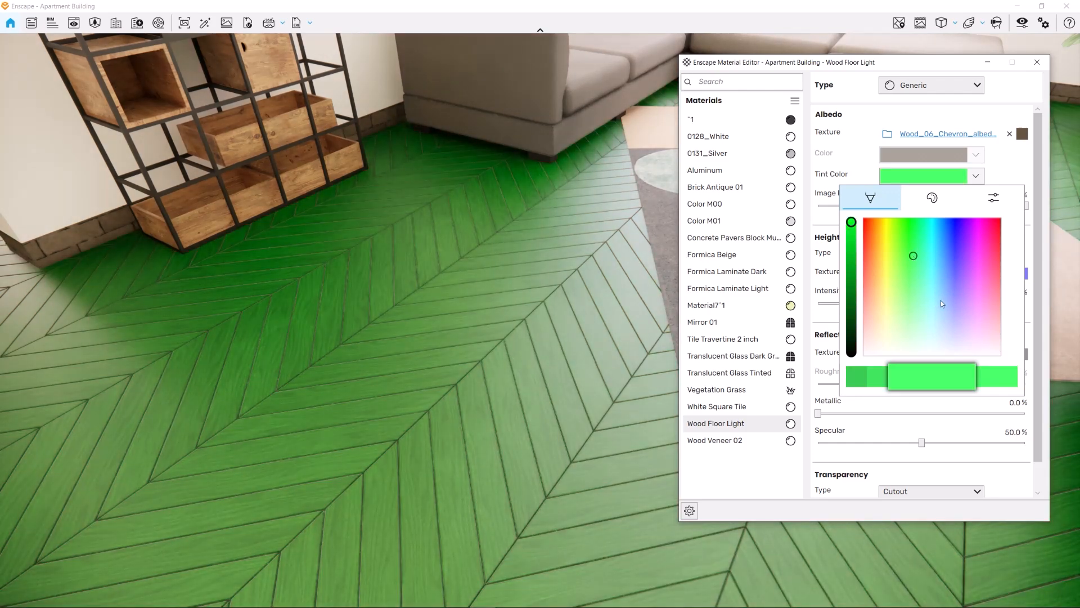
click(960, 292)
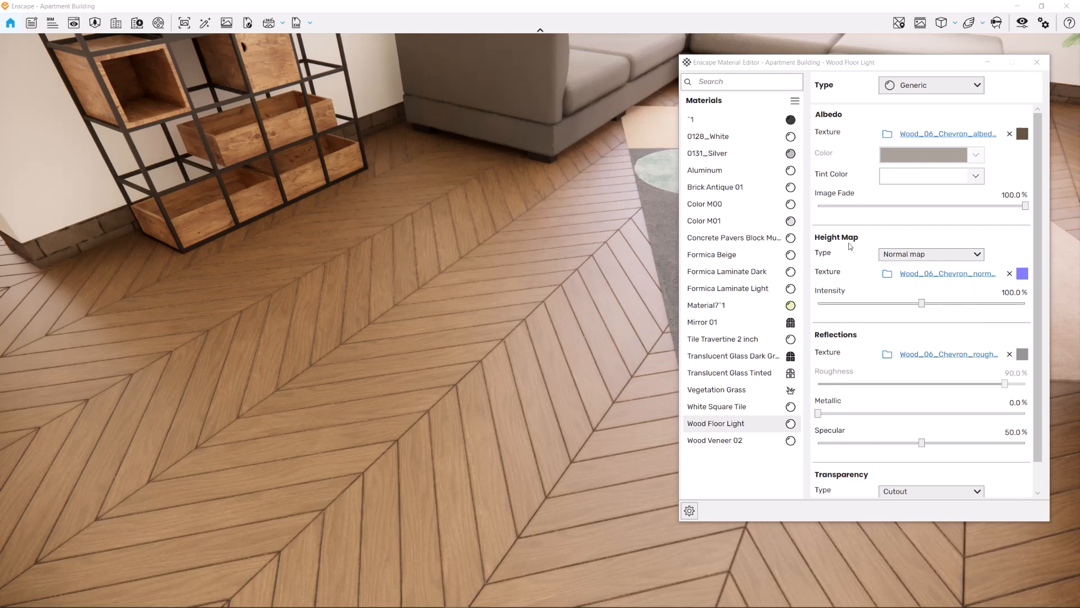
Step: Check the available height map types for the Wood Floor Light material
click(981, 254)
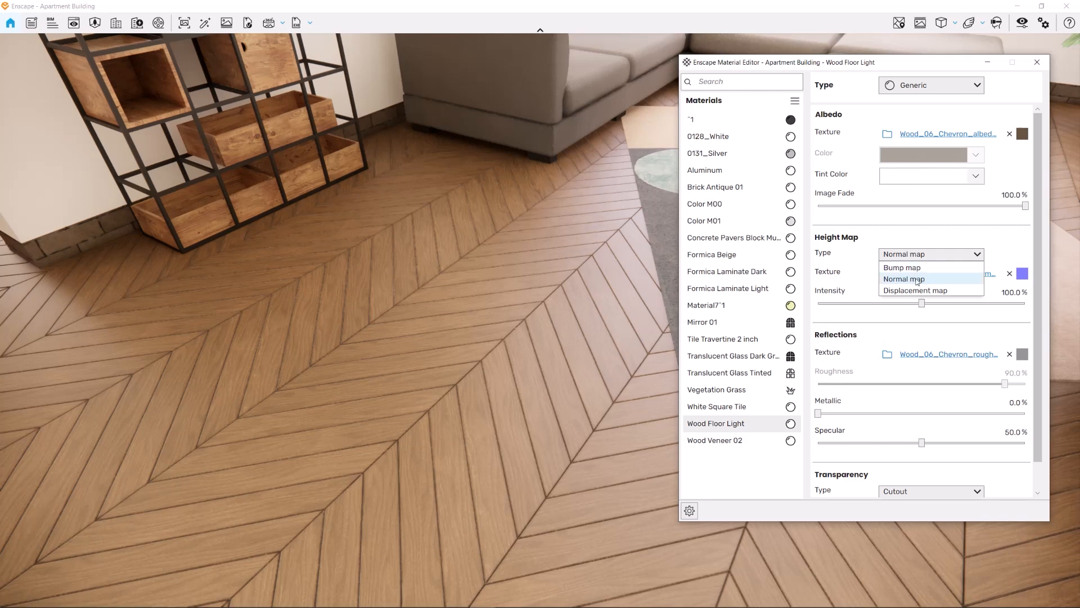
click(1011, 245)
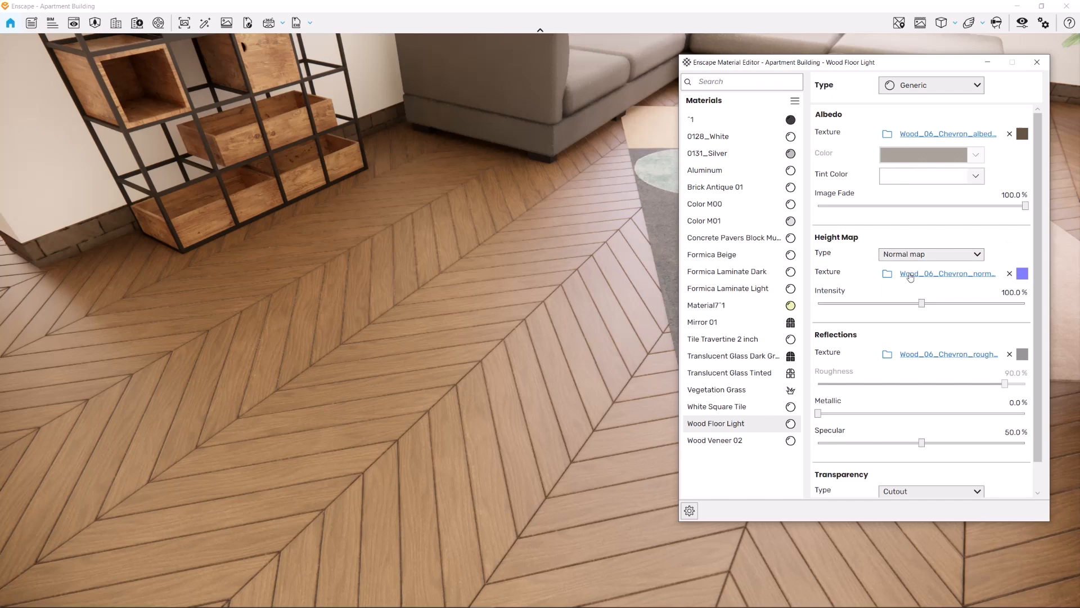
mouse_move(889, 279)
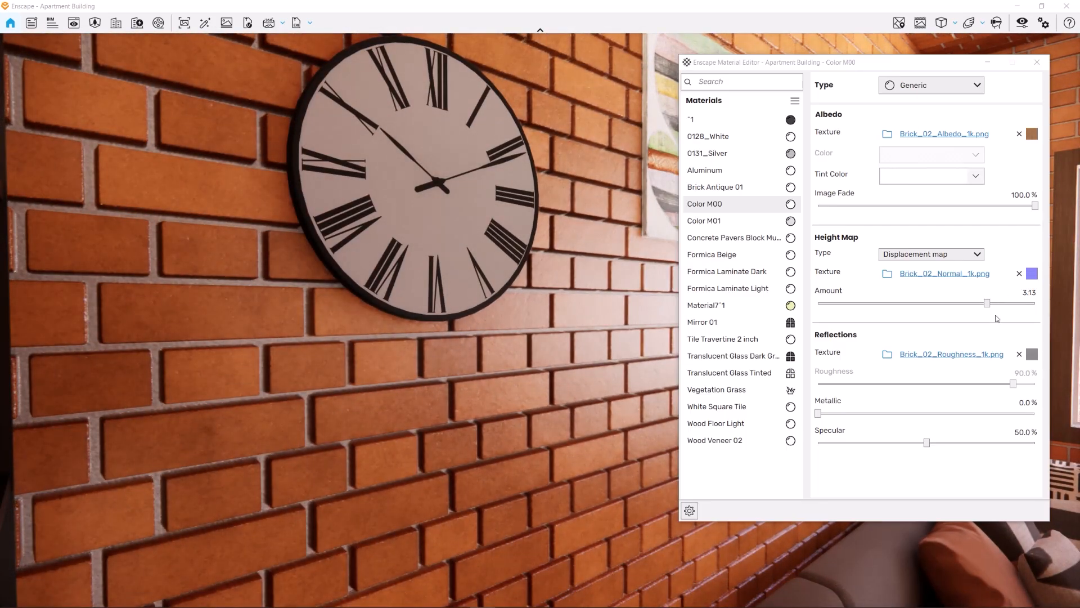
Step: Lower the Color M00 brick wall's displacement amount to 0.00 and raise it again
drag(987, 303, 934, 305)
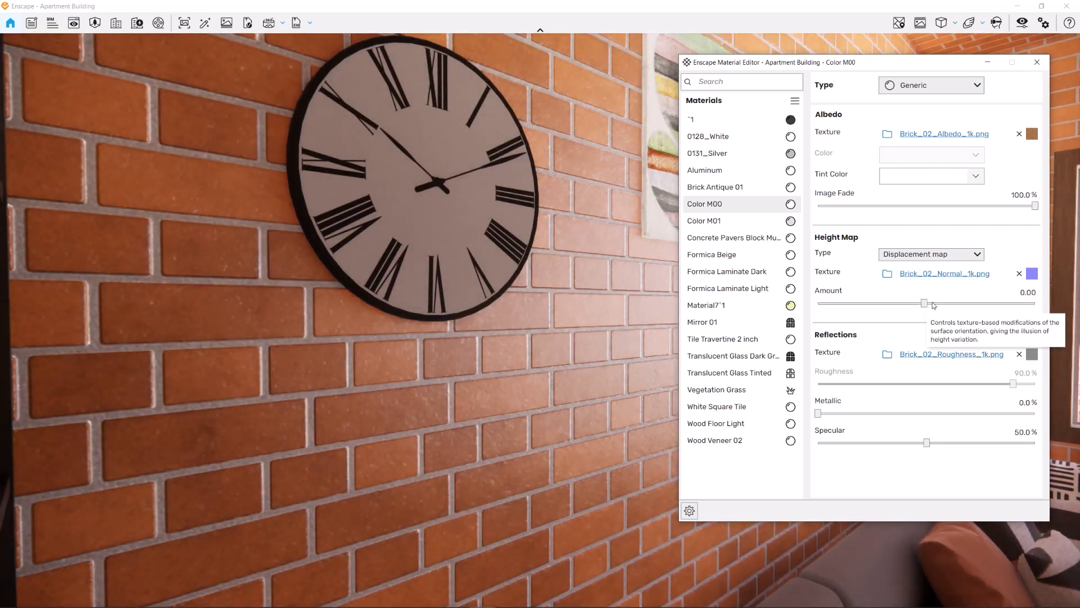
drag(934, 305, 1012, 305)
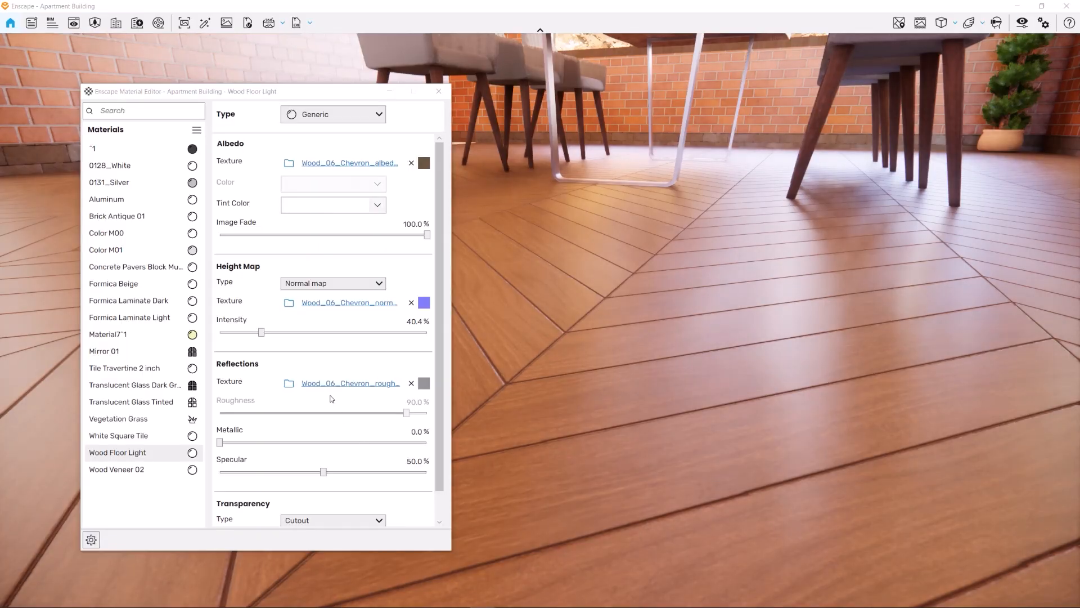
Step: Try normal map intensities of 57.1%, 23.4% and 164.4% on the Wood Floor Light material
click(341, 332)
click(279, 335)
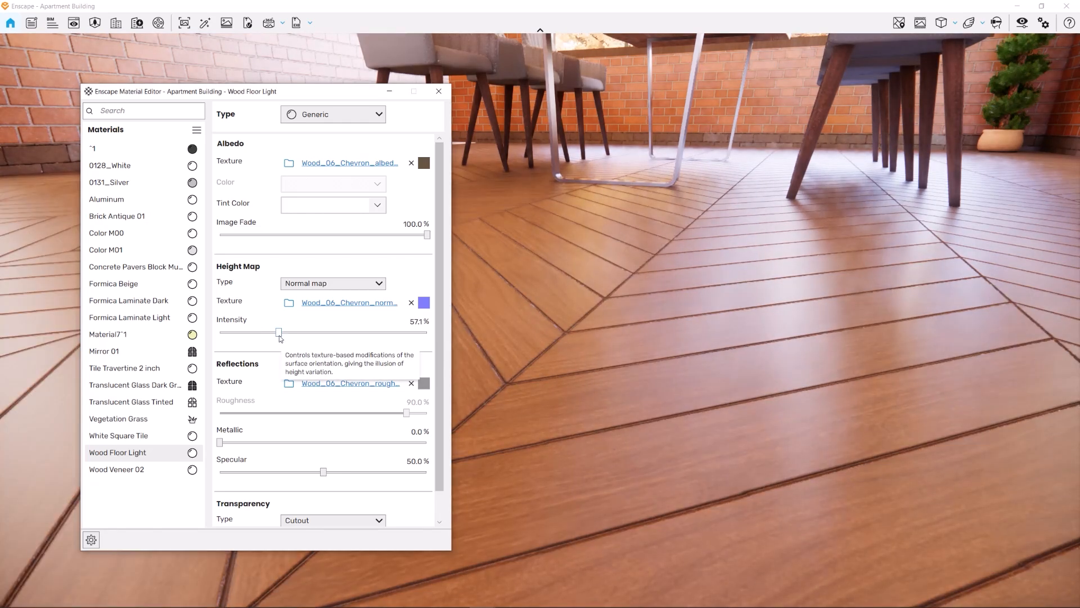
click(244, 333)
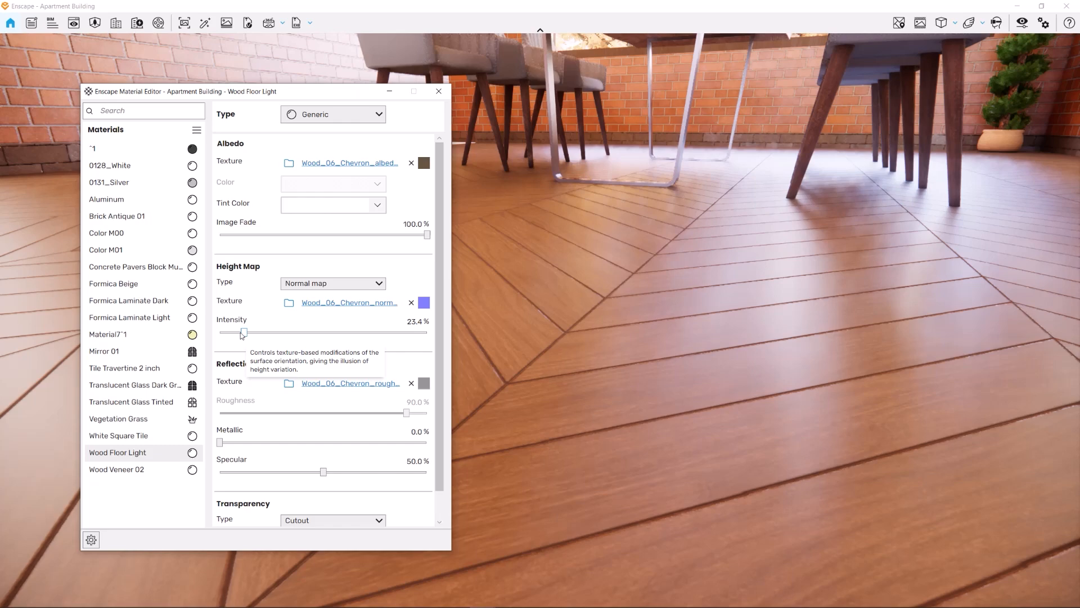
click(389, 334)
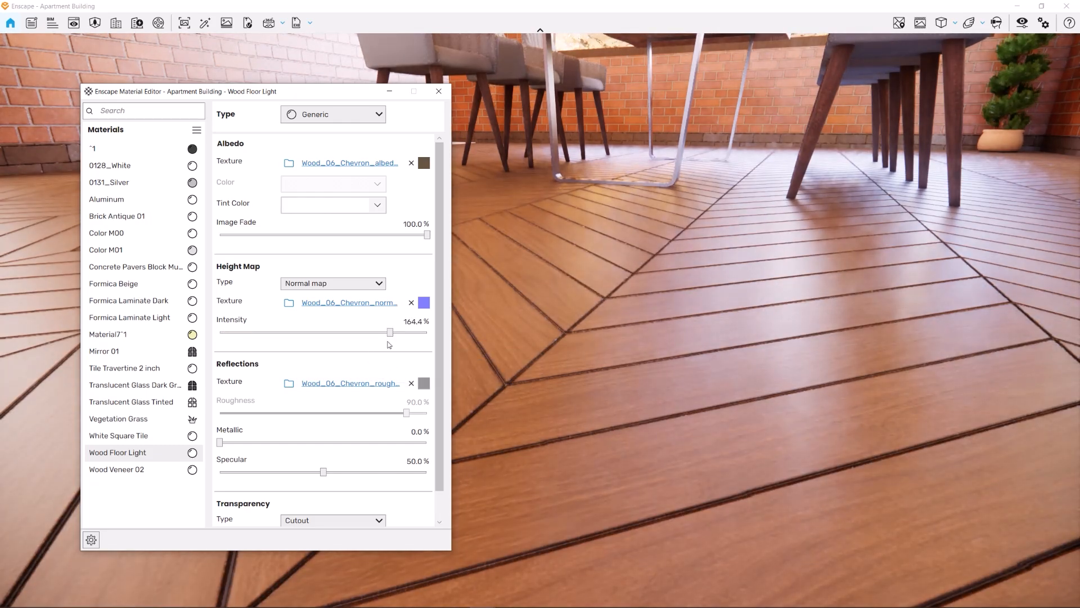
Step: Remove the floor's normal map texture and reuse its albedo texture as the bump map
click(411, 303)
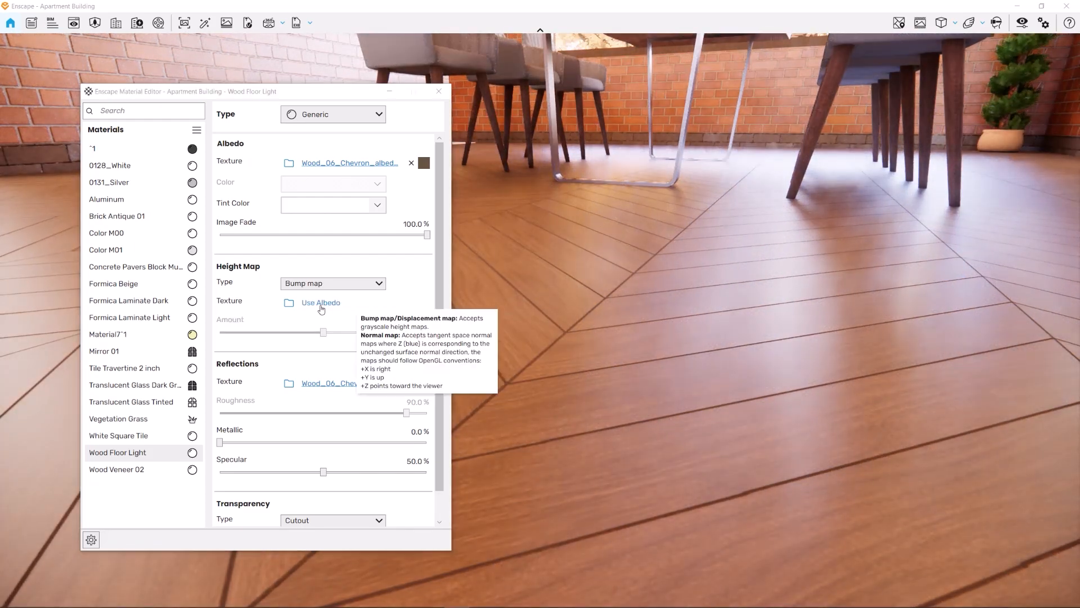
click(321, 306)
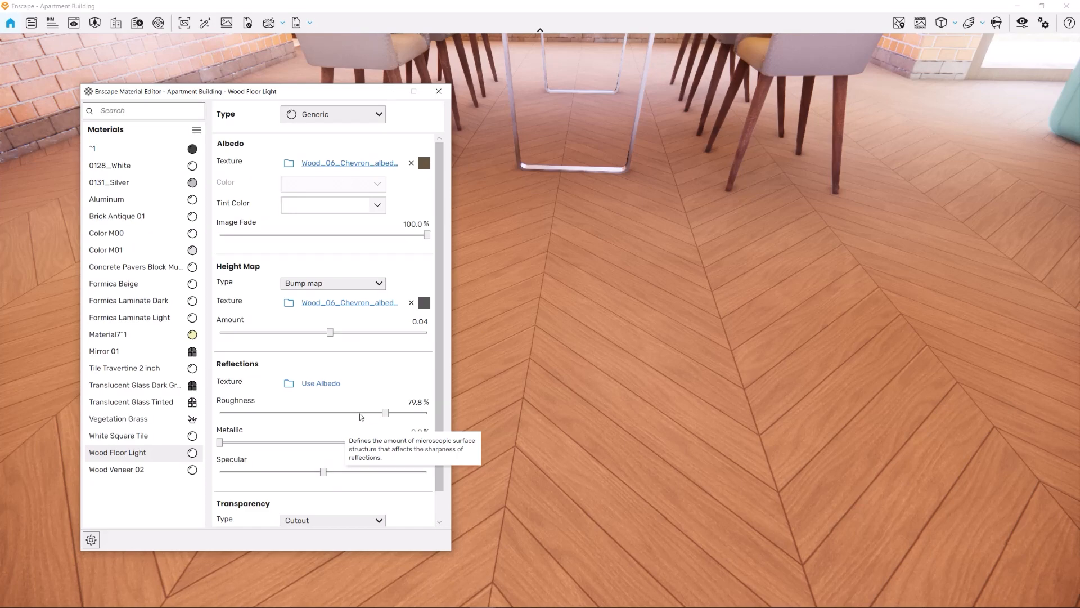
Step: Lower the Wood Floor Light material's roughness to 49.9% and then further for sharper reflections
click(324, 413)
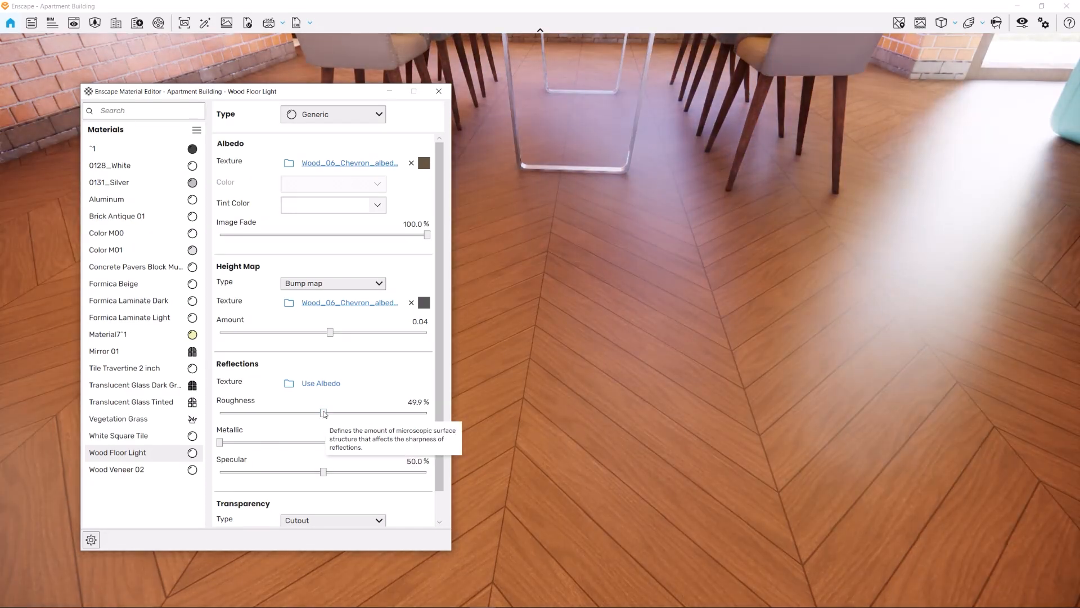
drag(284, 414, 236, 415)
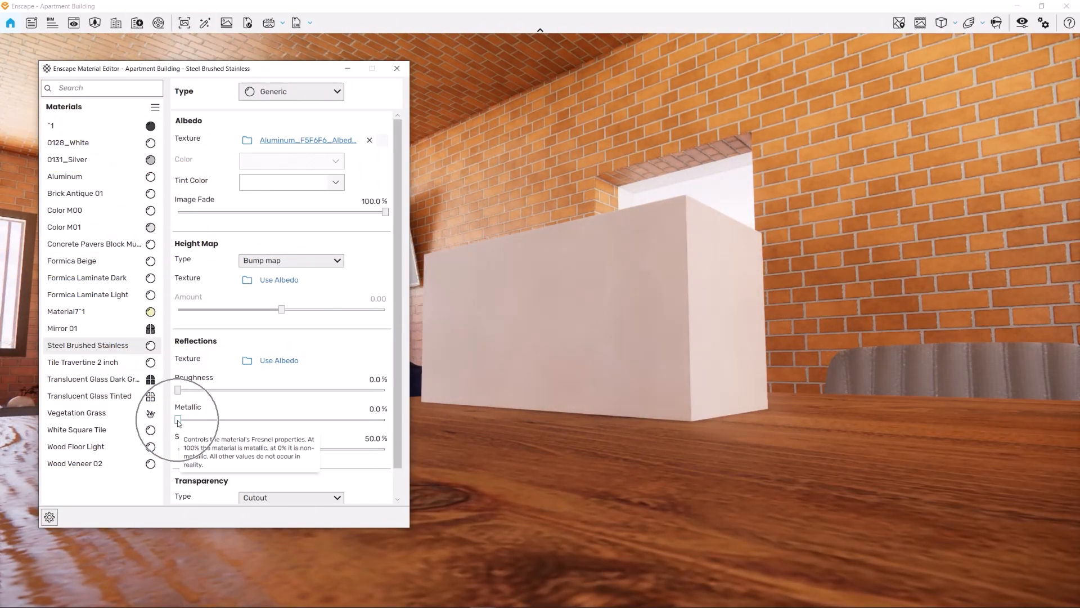
Step: Raise the Steel Brushed Stainless material's metallic value to its maximum
drag(178, 421, 385, 420)
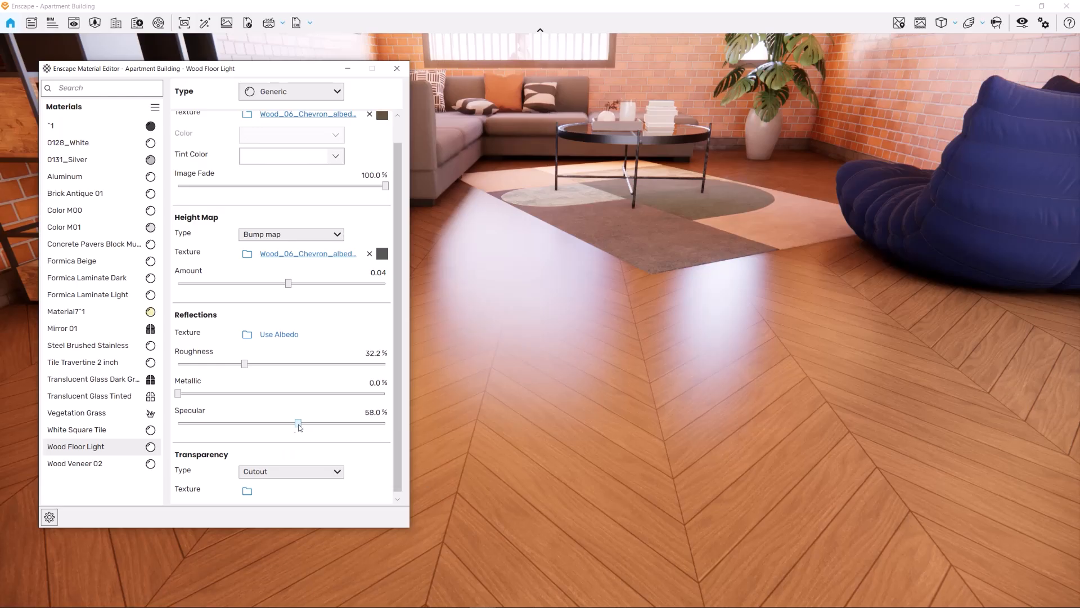
Step: Try specular values of 77.7% and 94.2% on the Wood Floor Light material and reduce it to near the minimum
drag(299, 422, 338, 423)
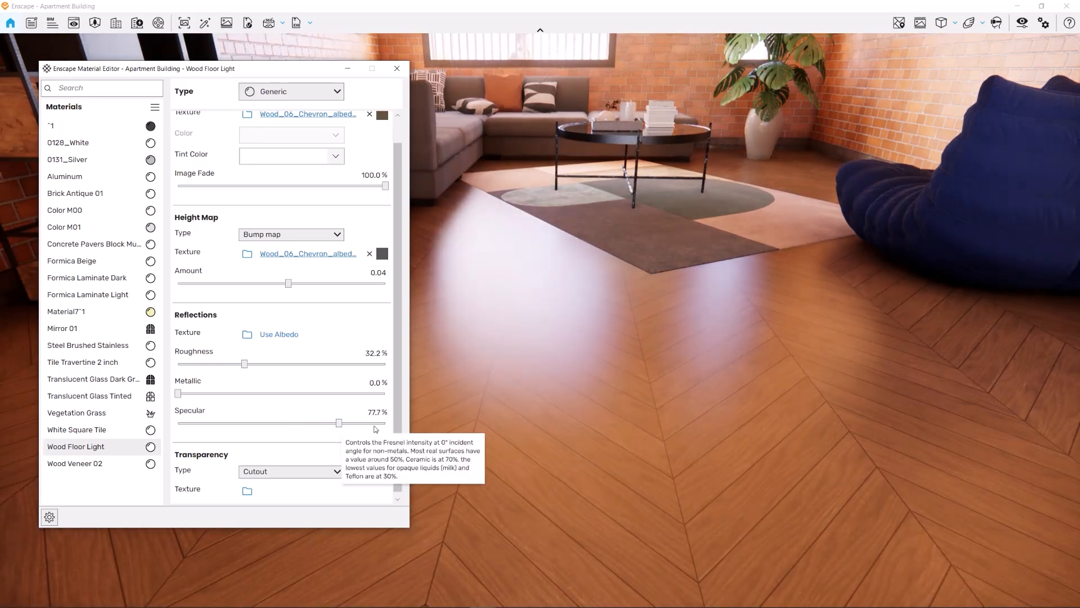
click(374, 423)
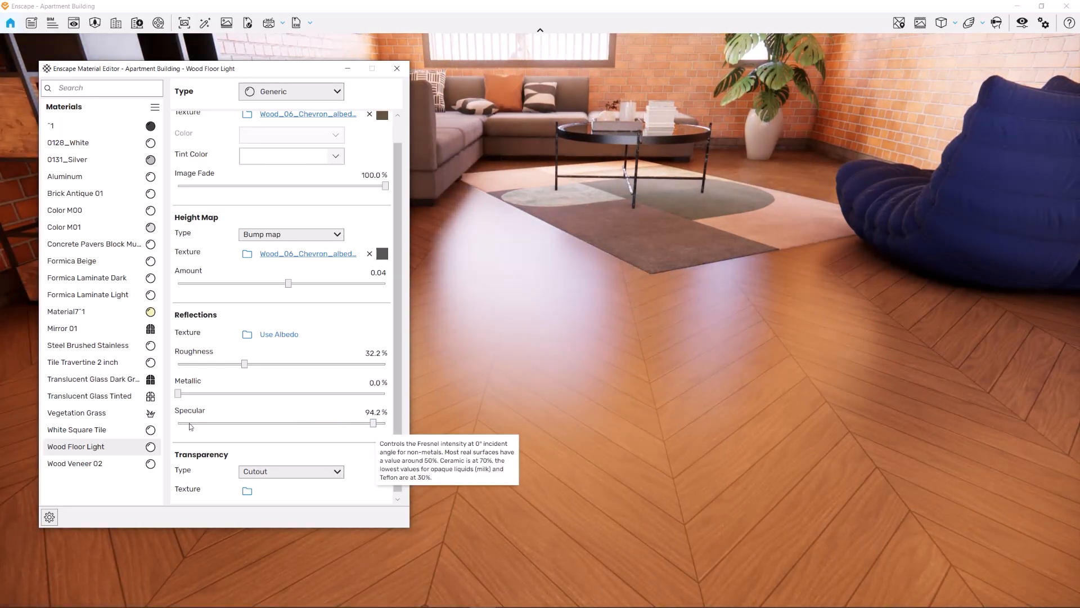
click(190, 425)
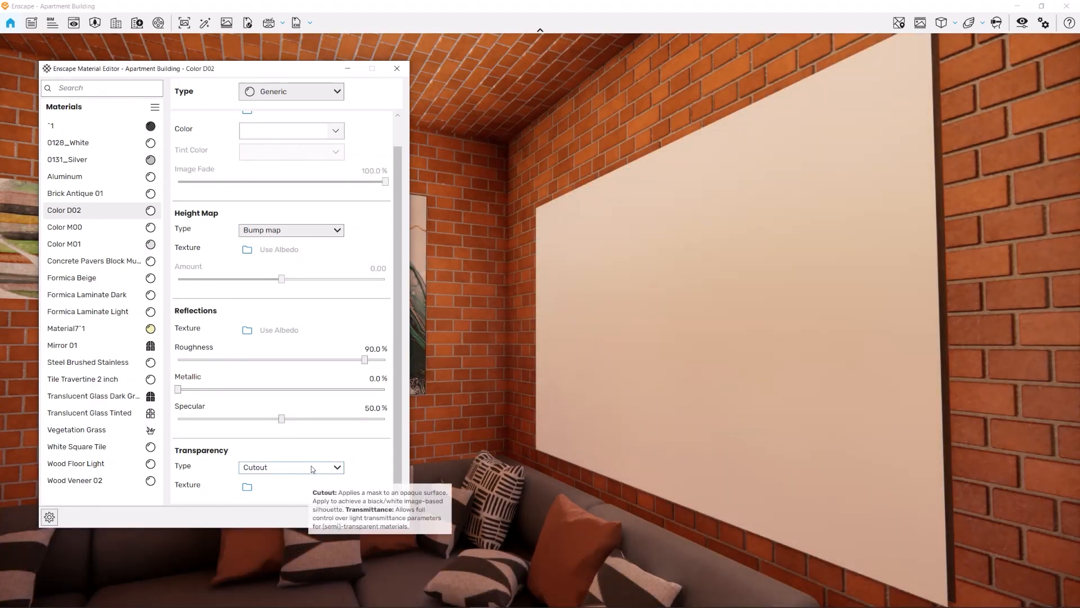
Step: Keep Color D02's transparency type as Cutout and load curtain.jpg as its transparency texture
click(312, 468)
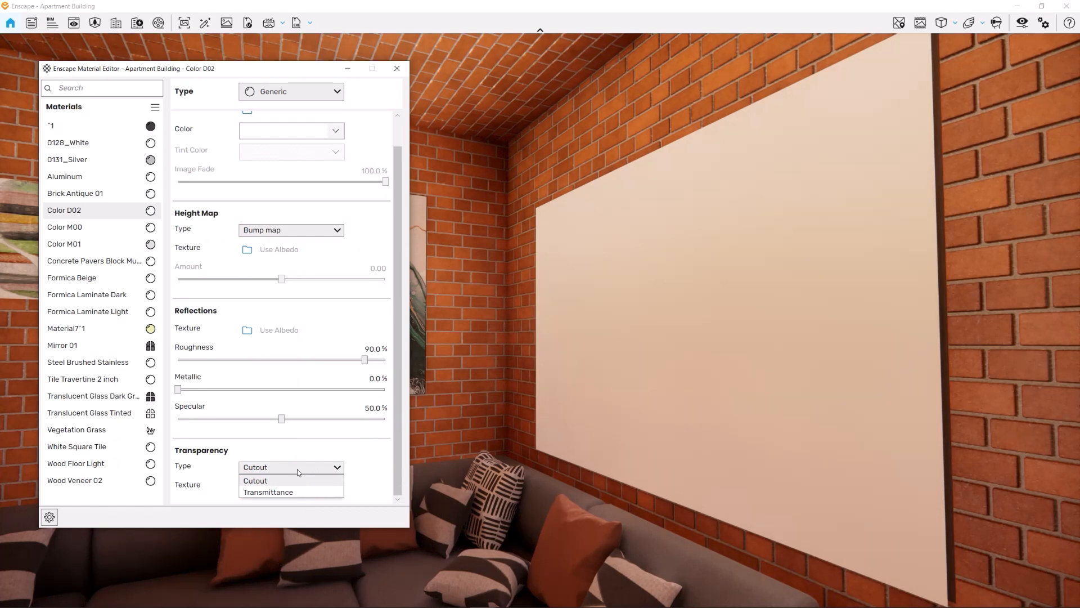
click(269, 480)
click(249, 488)
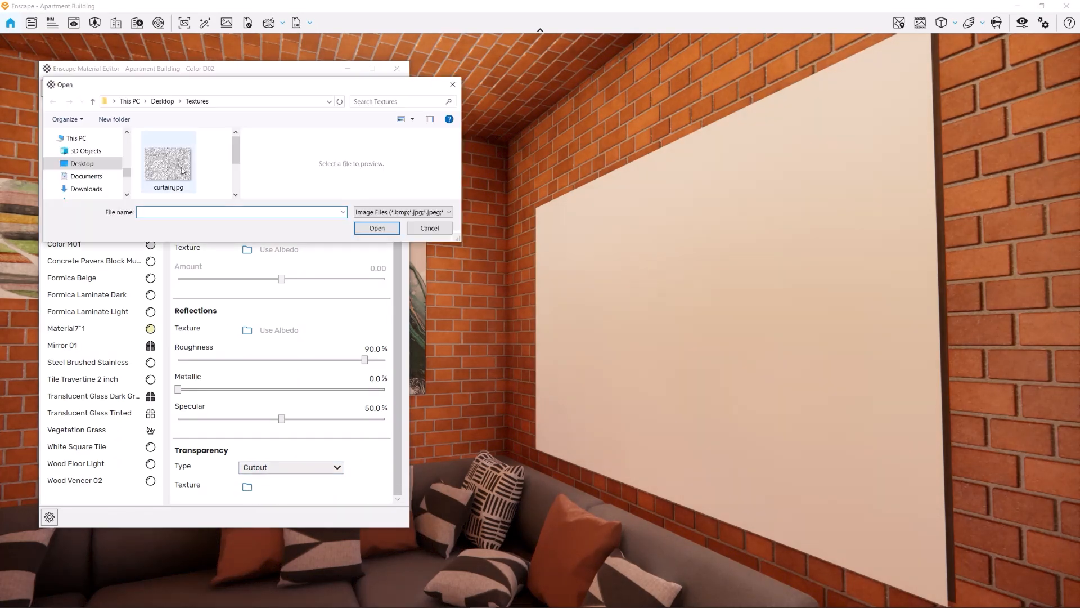
click(184, 176)
click(377, 228)
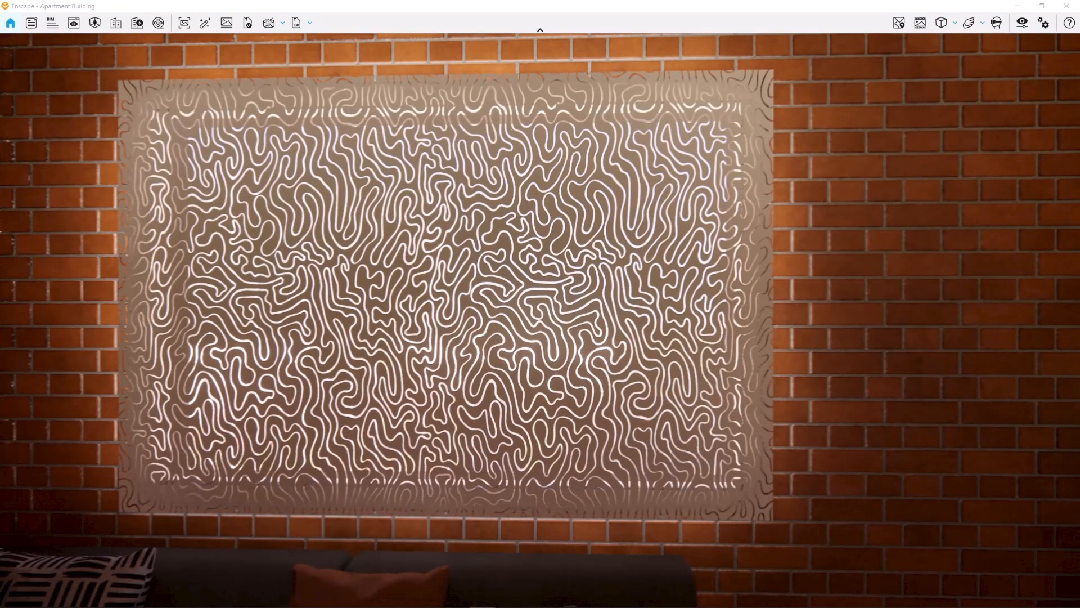
Step: Inspect the cutout pattern on the window panel and switch Color D02's transparency type to Transmittance
key(w)
drag(540, 303, 399, 310)
right_drag(541, 304, 653, 304)
scroll(540, 303, down, 3)
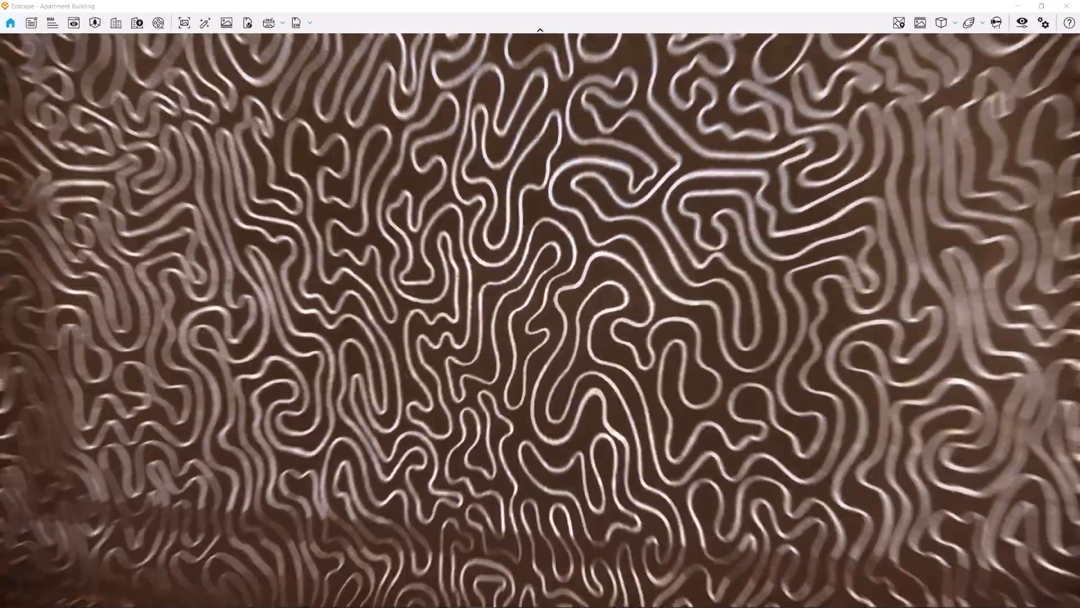
scroll(540, 304, down, 3)
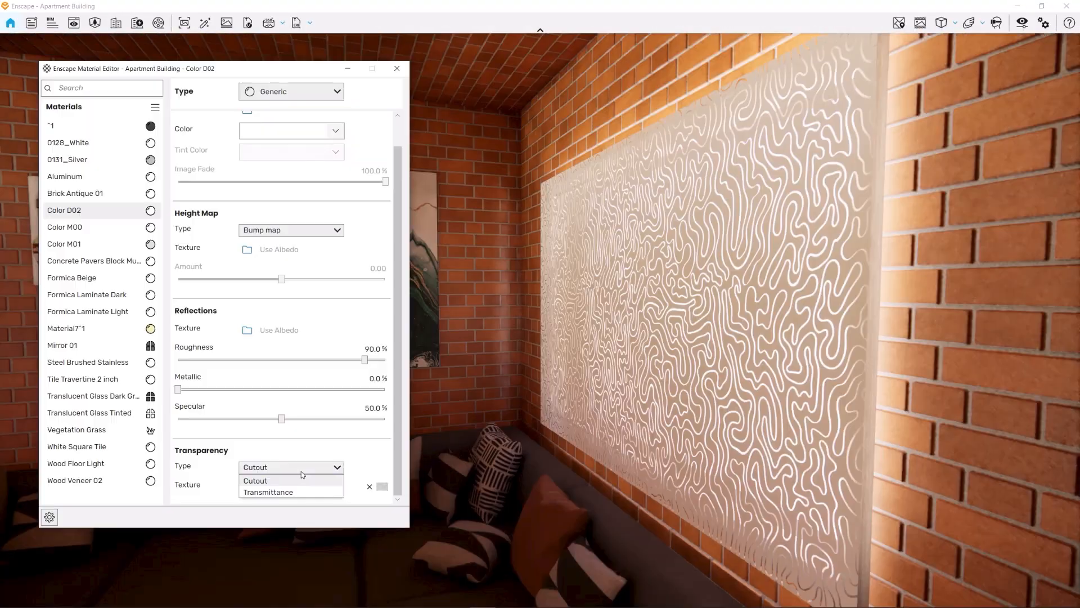
click(271, 492)
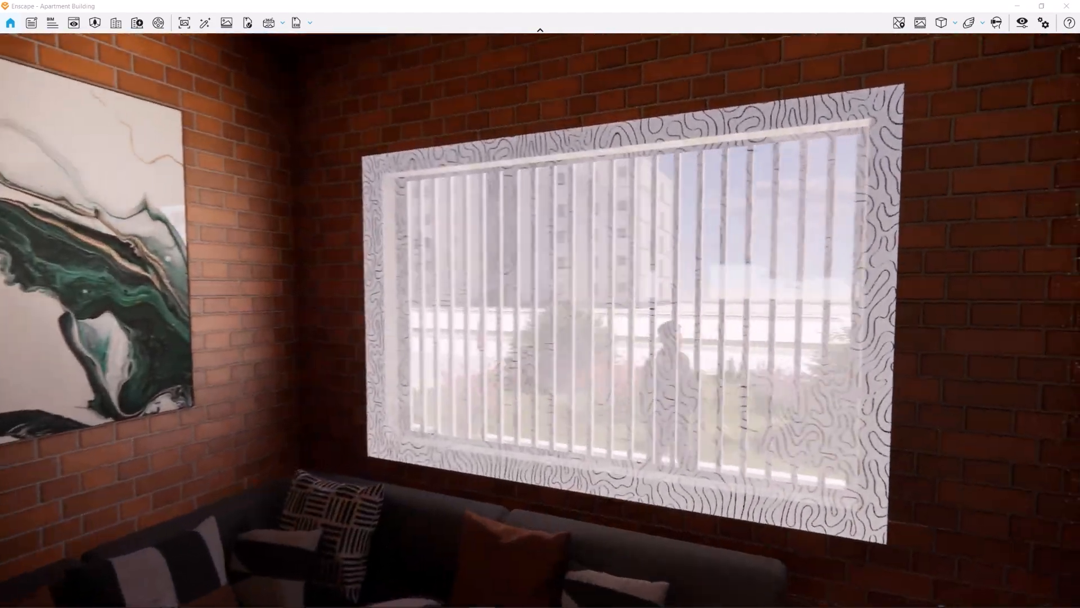
Step: Examine the transmittance effect on the window panel up close and from farther back in the room
right_drag(568, 324, 580, 294)
scroll(677, 324, up, 4)
scroll(678, 324, up, 2)
drag(540, 304, 776, 401)
key(s)
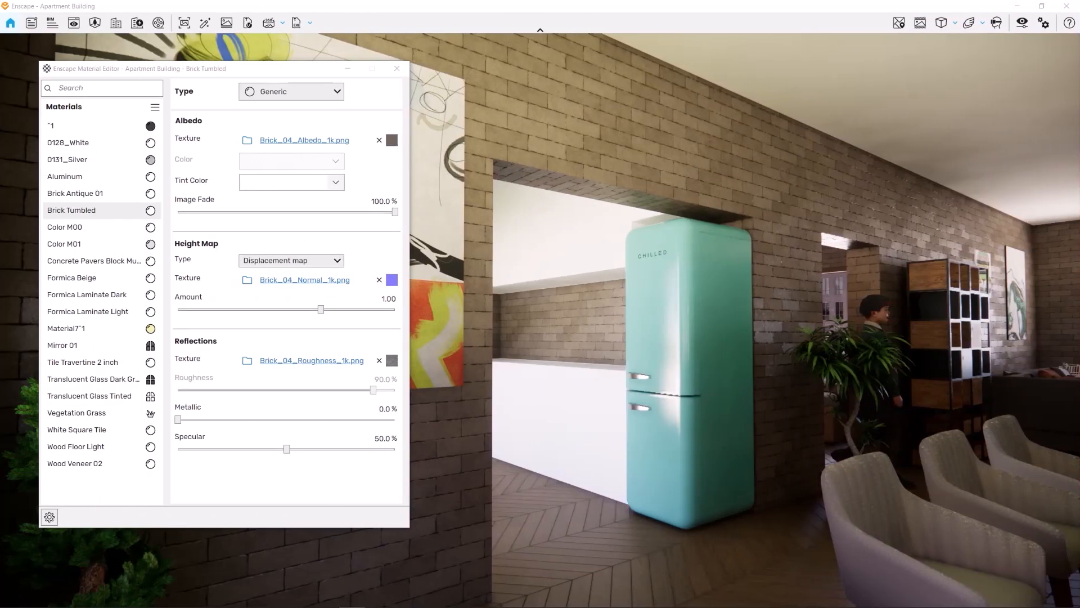
Step: Open the Brick Tumbled albedo texture's settings and set its width and height to 3 m each
click(176, 69)
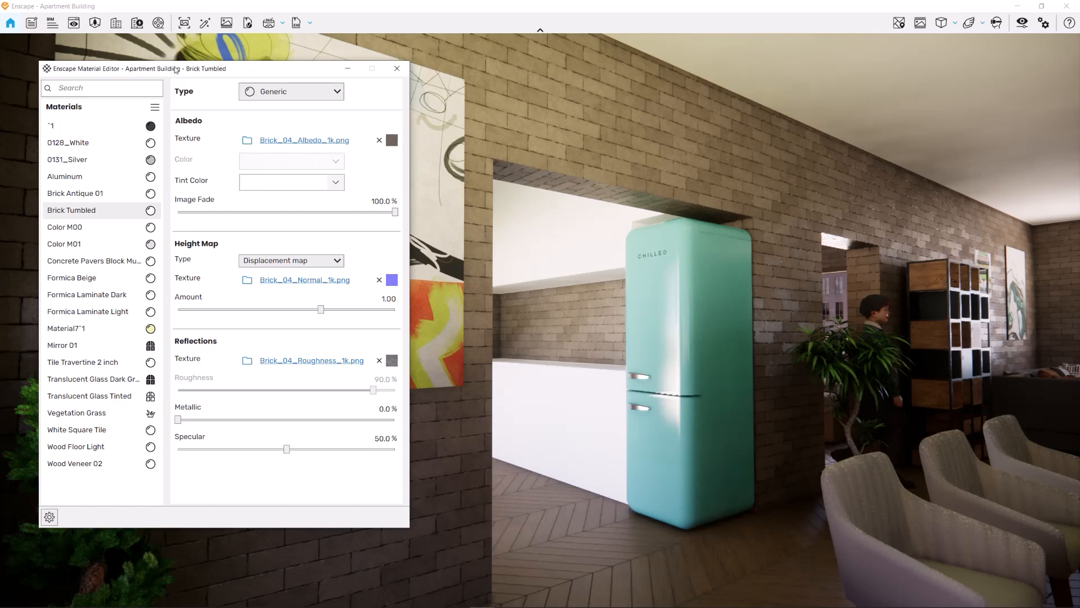
mouse_move(216, 202)
mouse_move(393, 148)
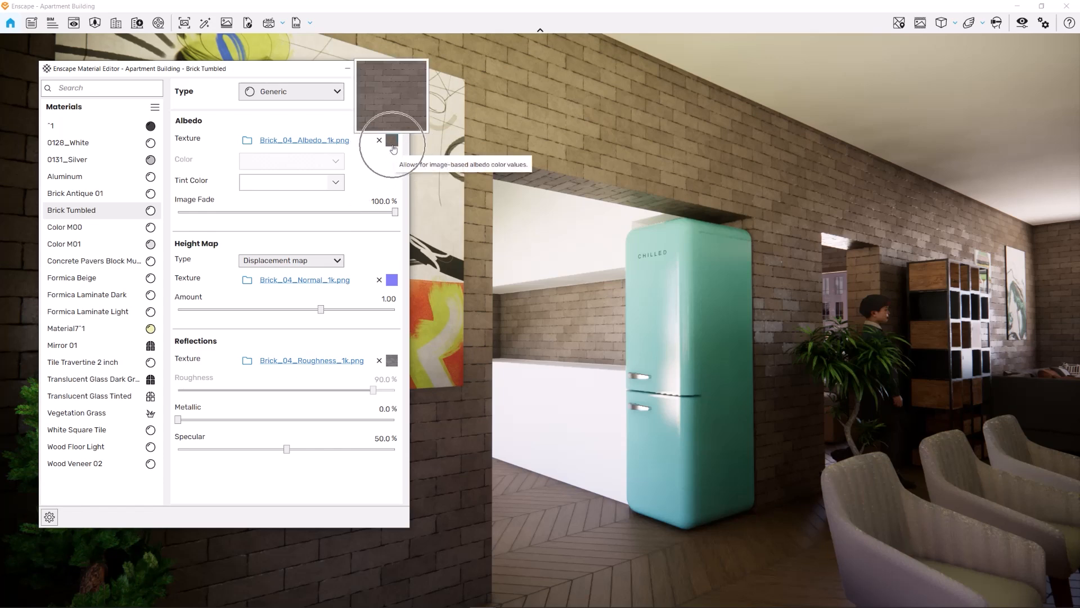
click(393, 141)
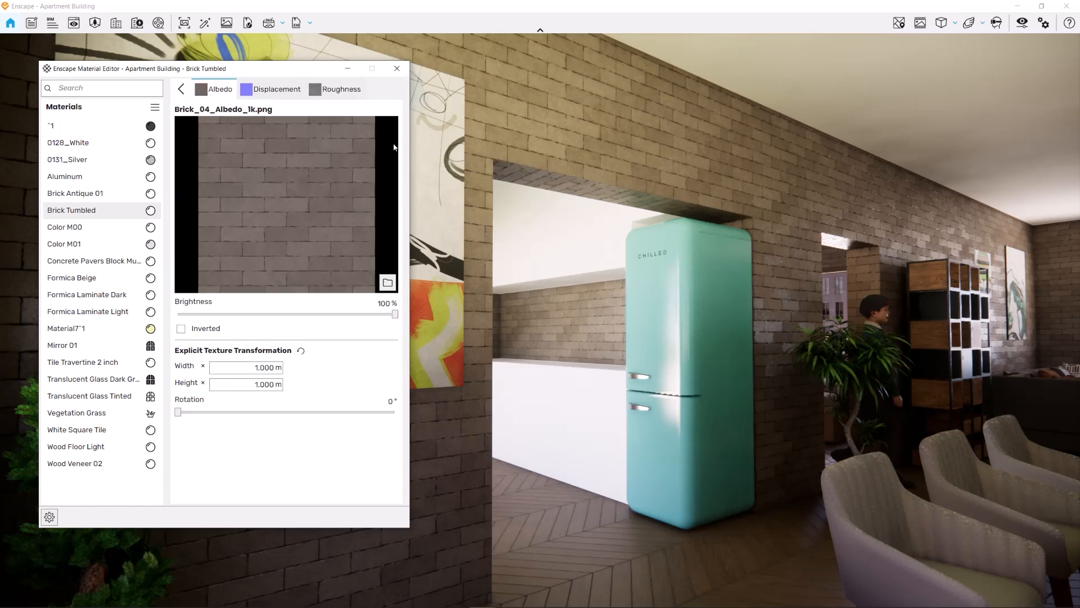
double_click(257, 369)
text(3)
key(Tab)
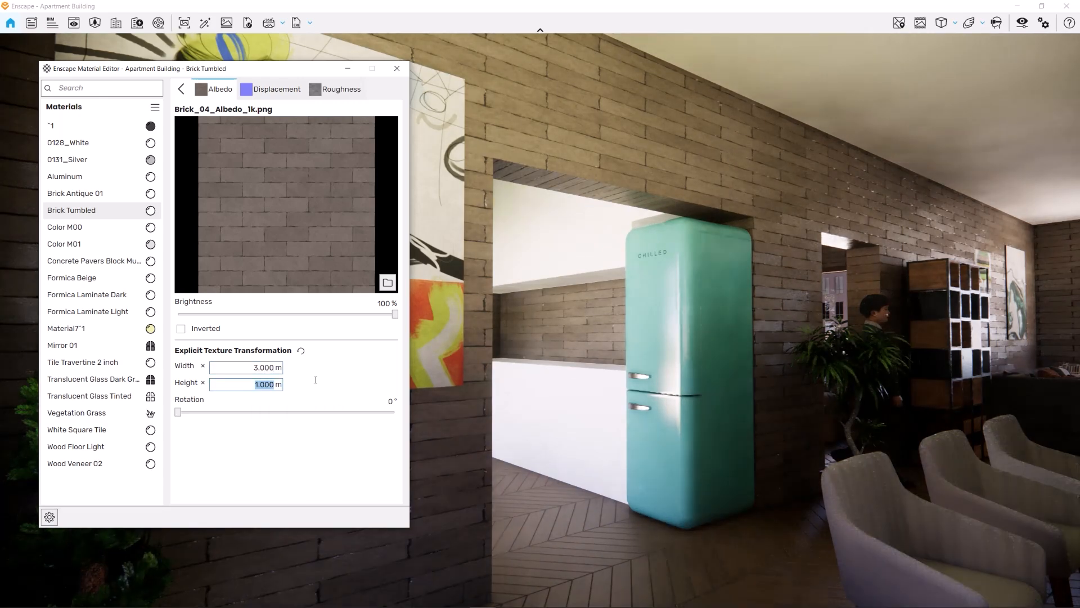
text(3)
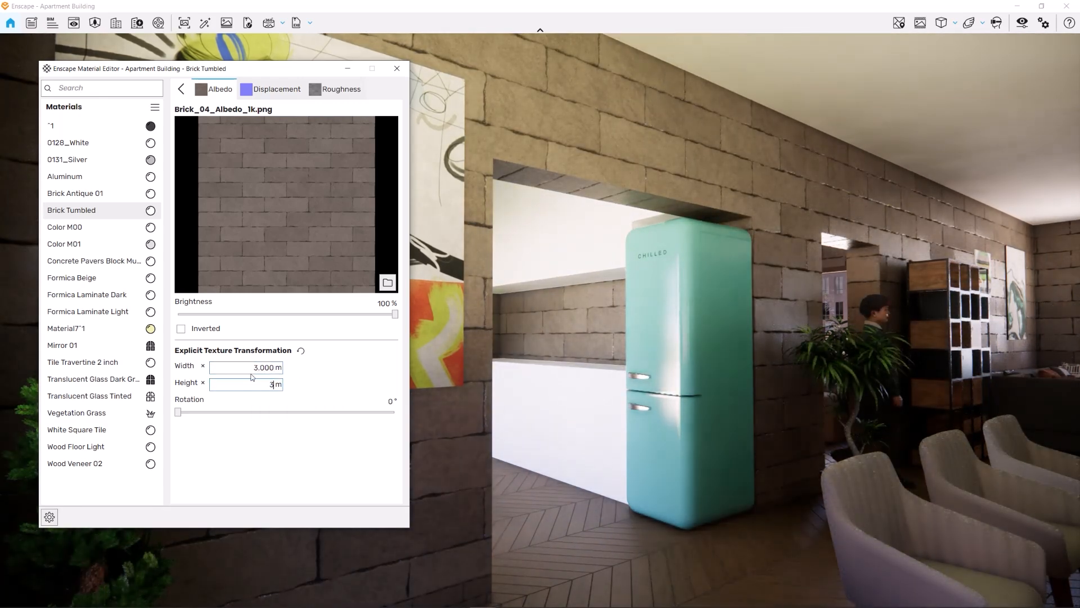
click(244, 366)
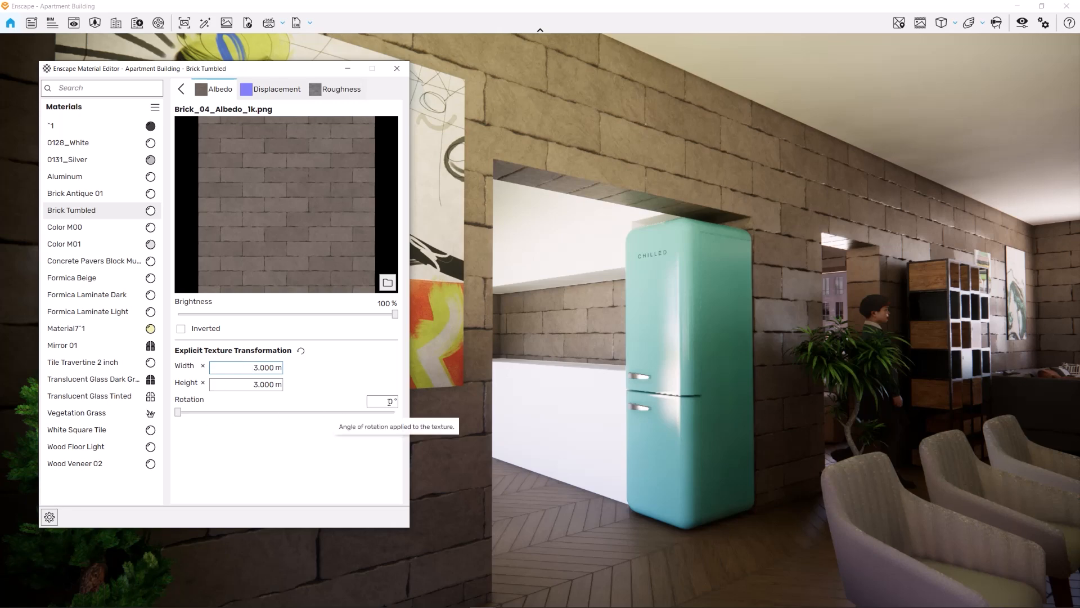
Step: Set the Brick Tumbled albedo texture's rotation to 90°
click(390, 401)
text(90)
key(Return)
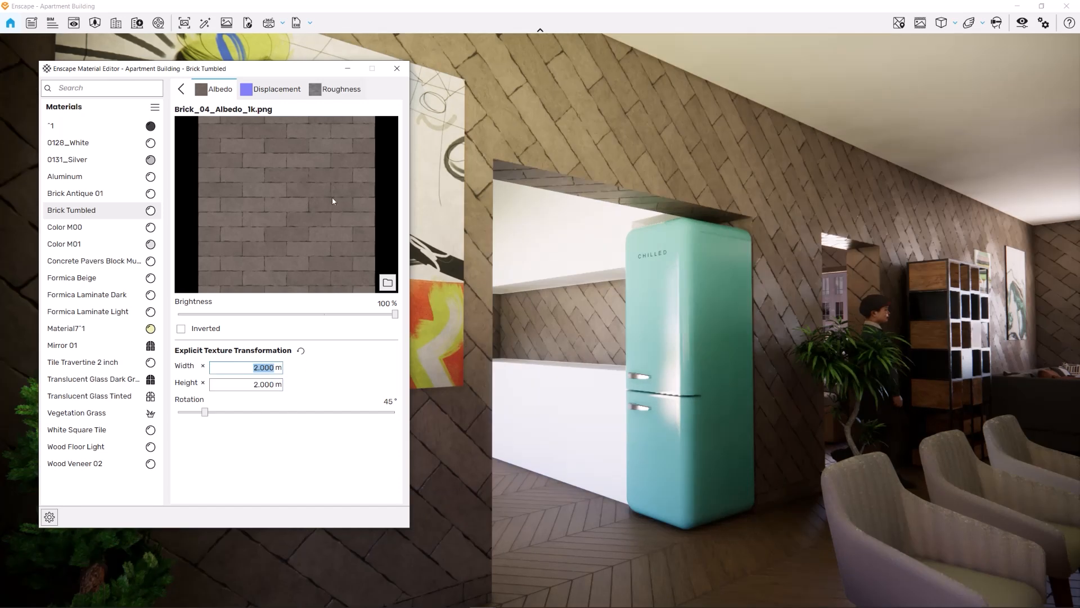
Step: Try decoupling the Brick Tumbled displacement texture from the albedo texture values, toggling the option off and back on
click(263, 93)
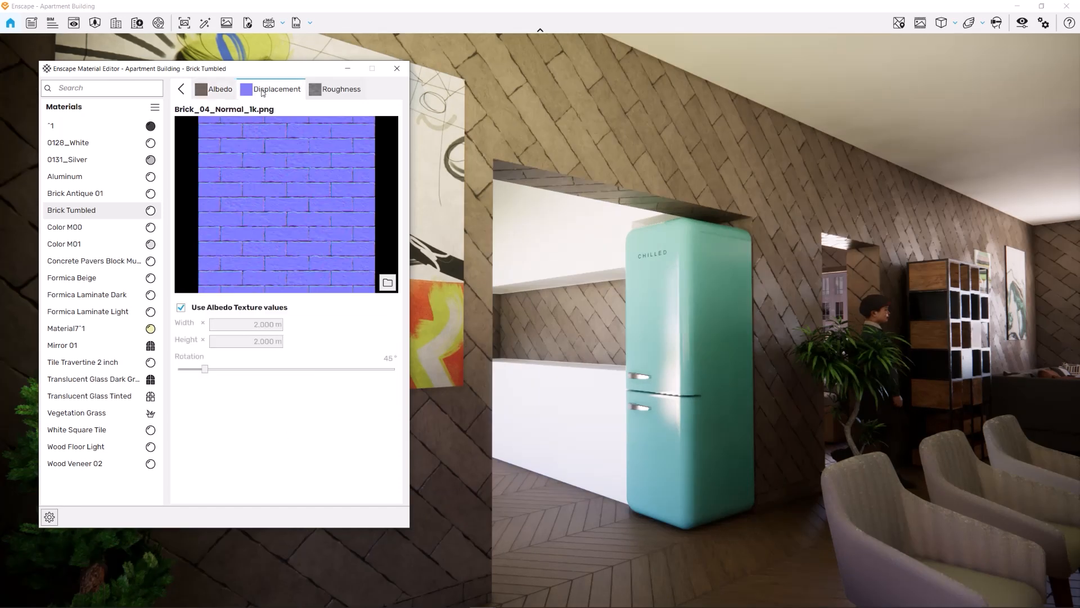
click(181, 308)
click(181, 309)
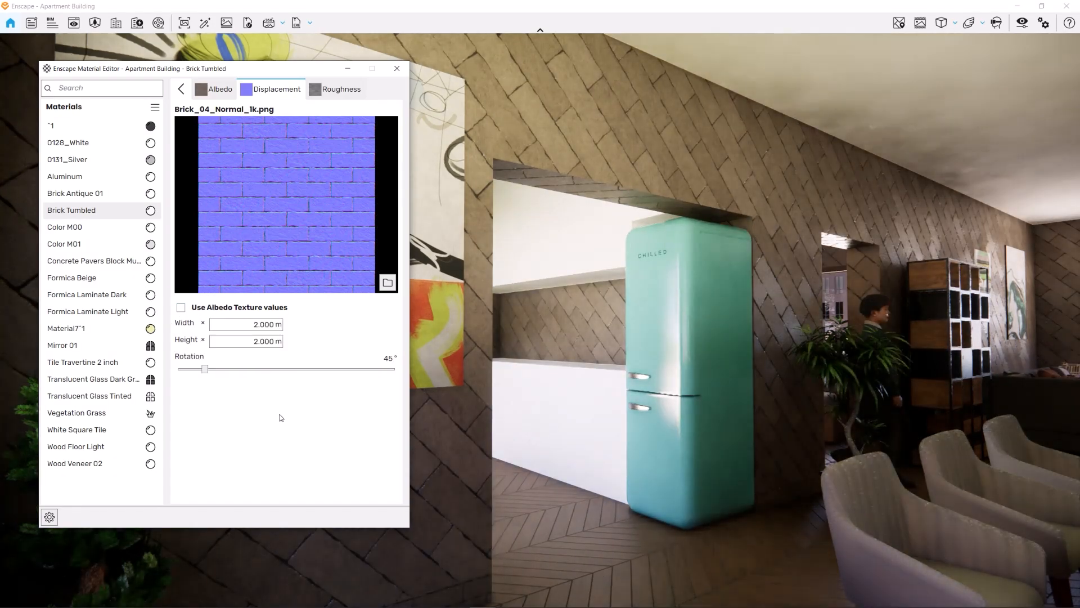
click(182, 308)
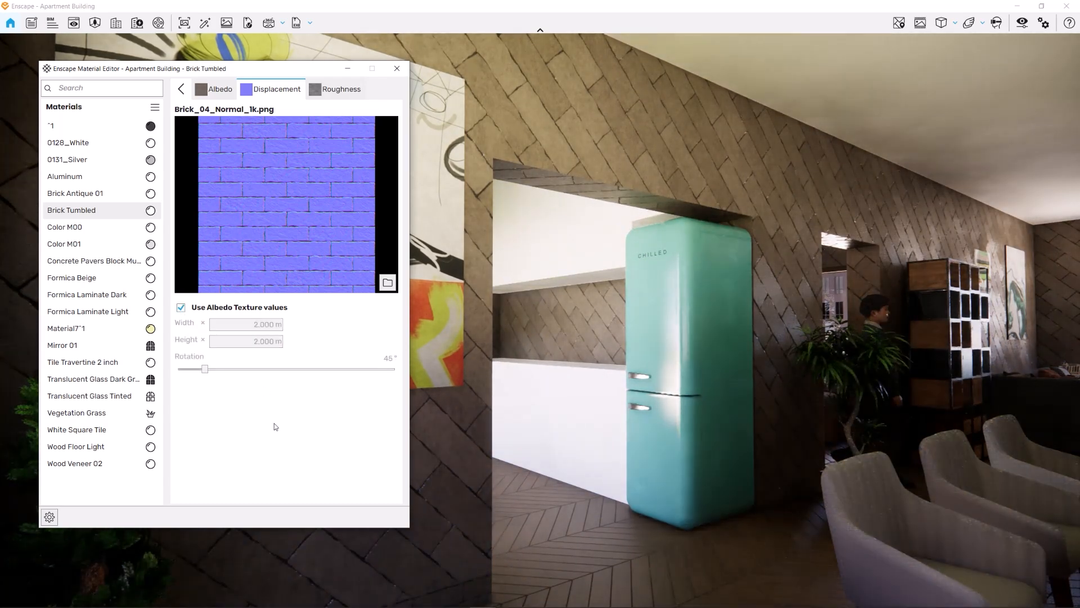
click(181, 308)
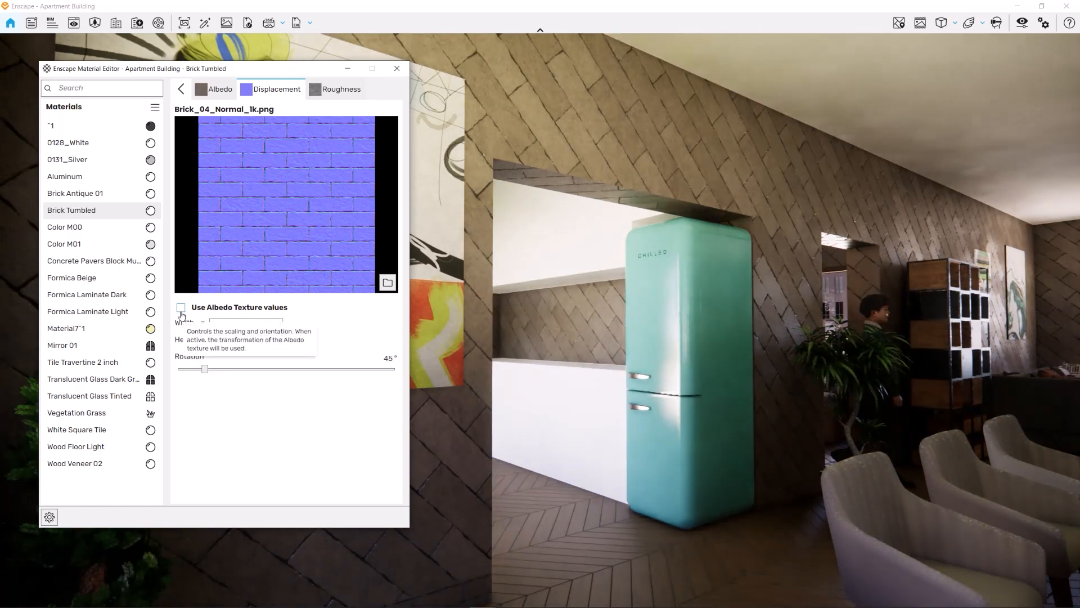
click(181, 308)
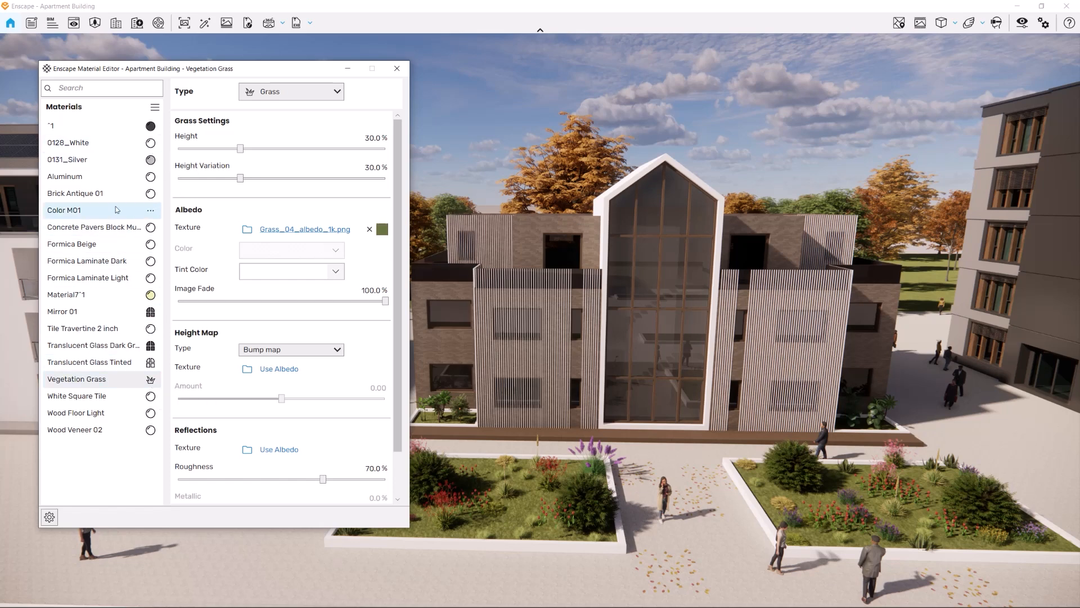
Step: Open the additional options for the Aluminum material in the materials list
click(150, 176)
click(194, 185)
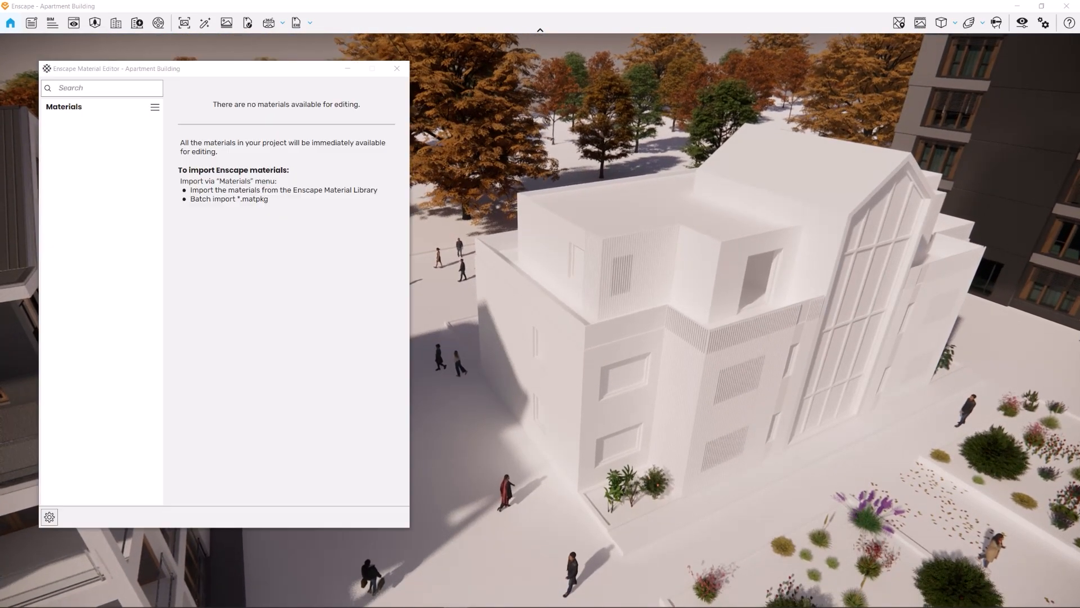
Step: Batch import all the .matpkg material packages from the desktop's Textures folder into the Apartment Building project
click(154, 108)
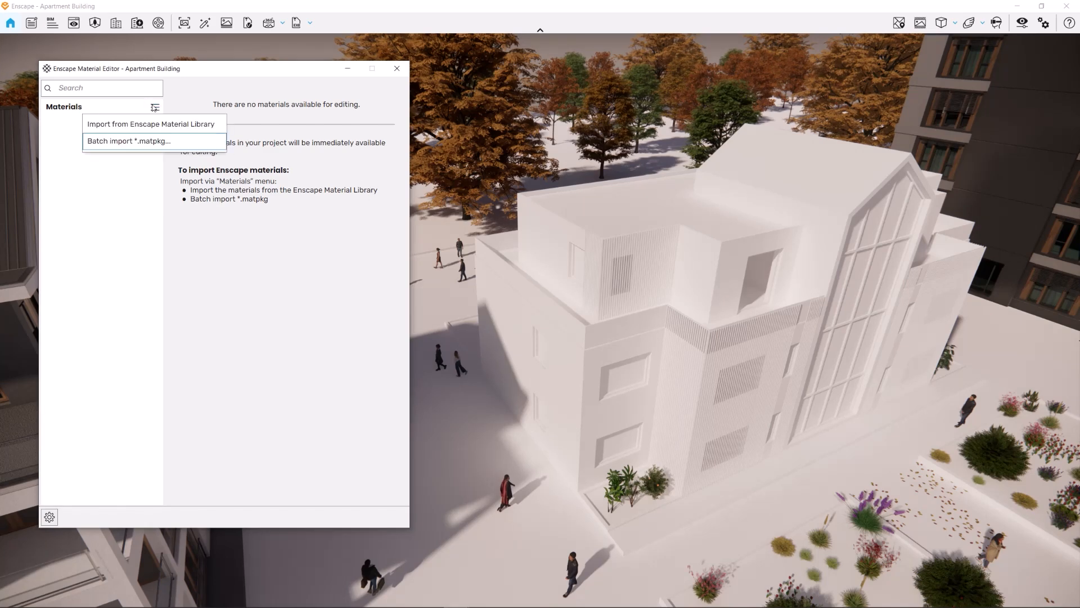
click(126, 142)
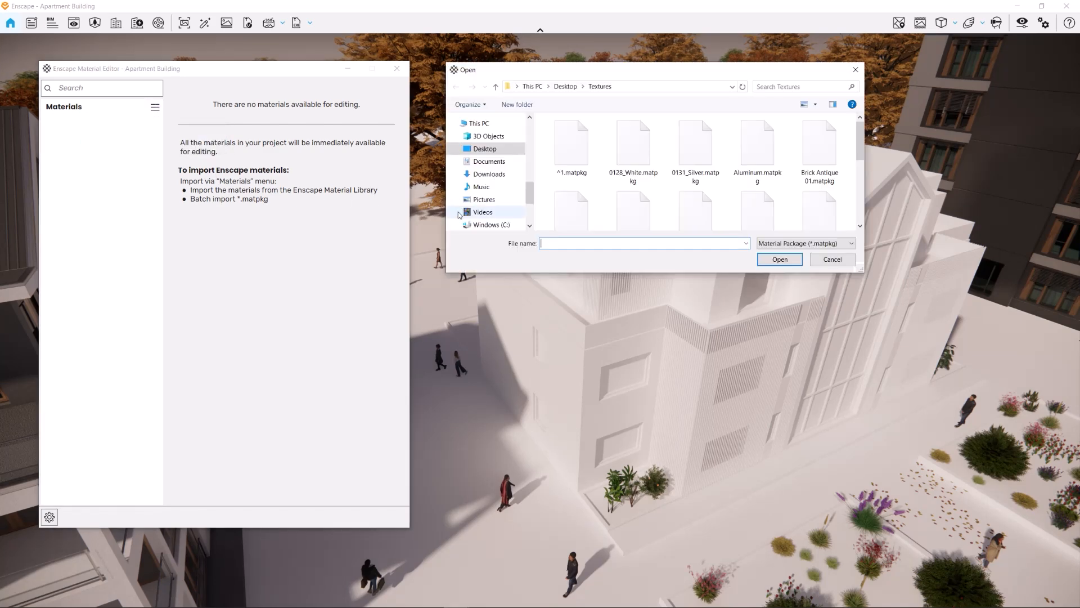
click(569, 147)
key(ctrl+a)
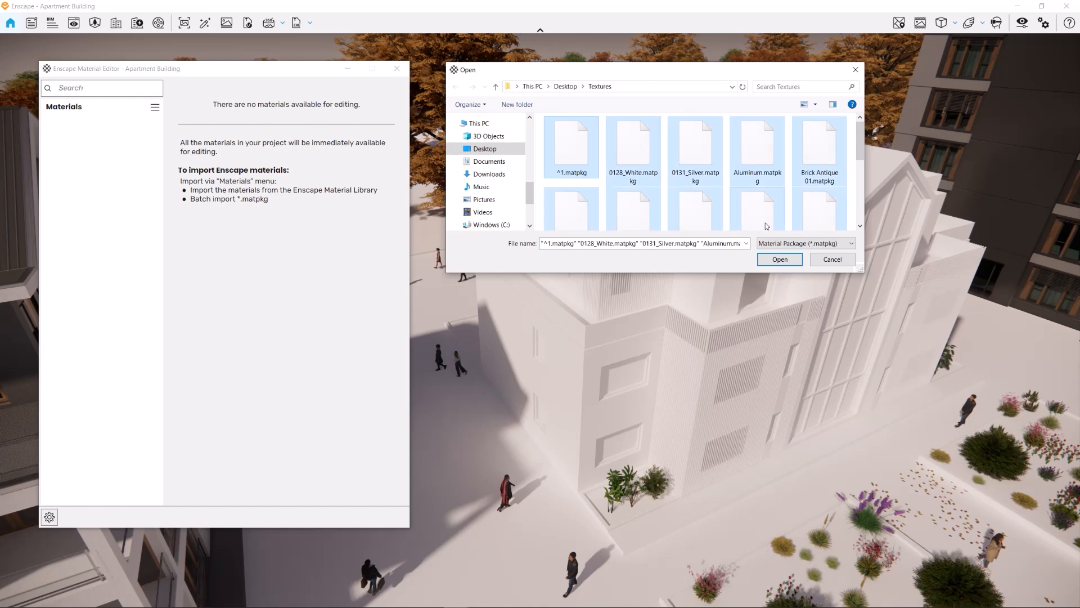
click(780, 259)
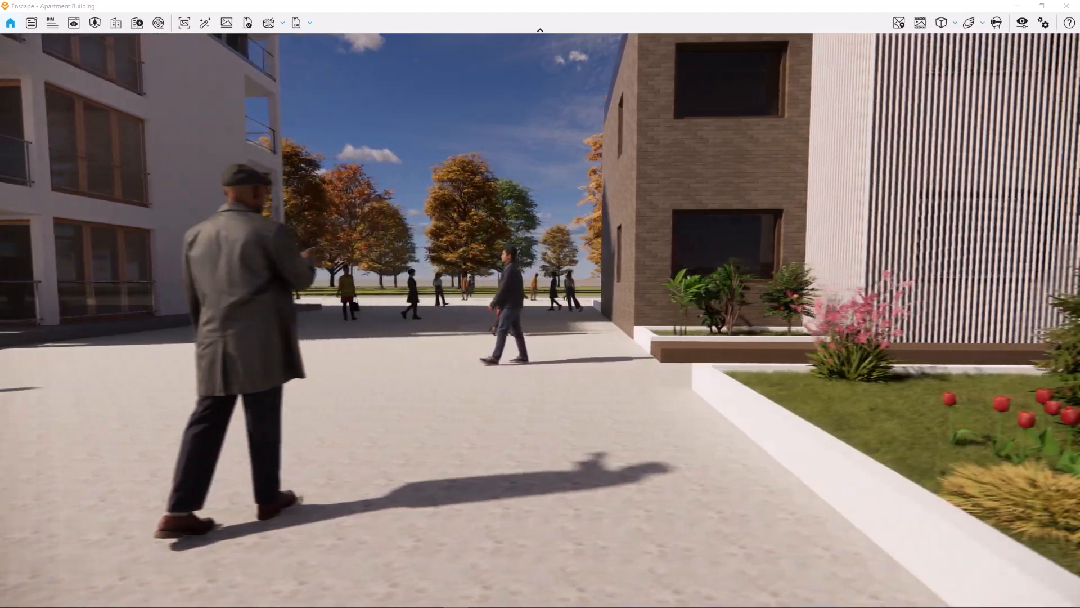
Step: Walk sideways past the planted beds and along the apartment building's front to examine the facade and ground materials
key(d)
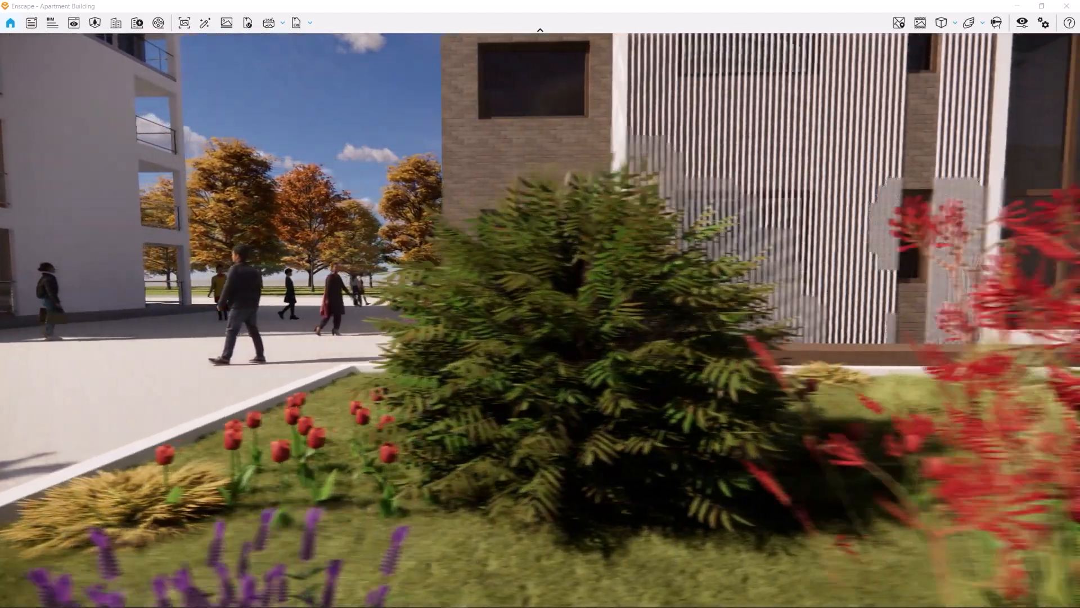
key(d)
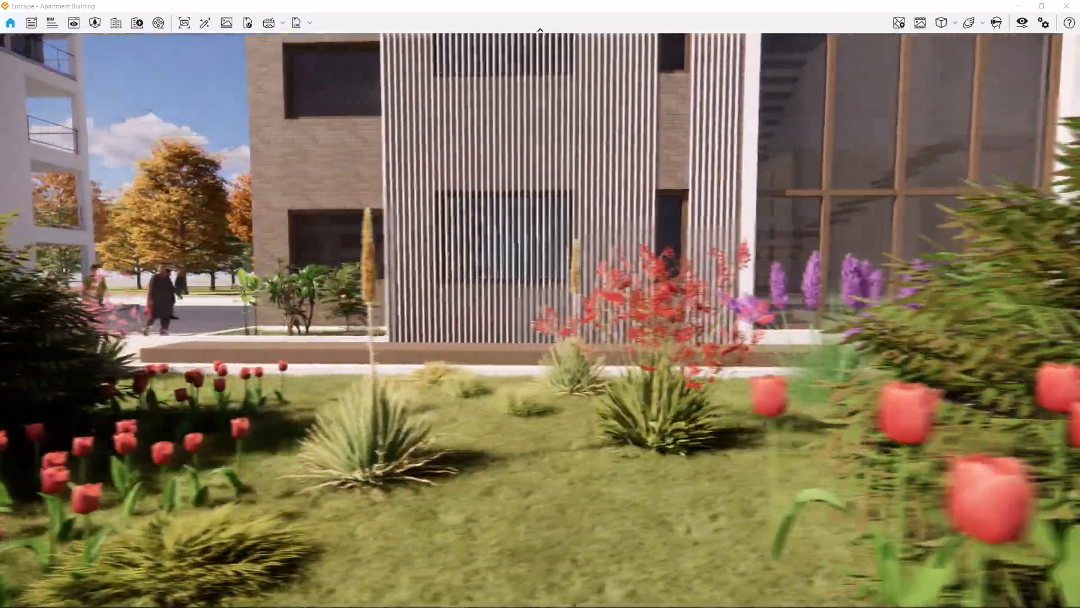
key(d)
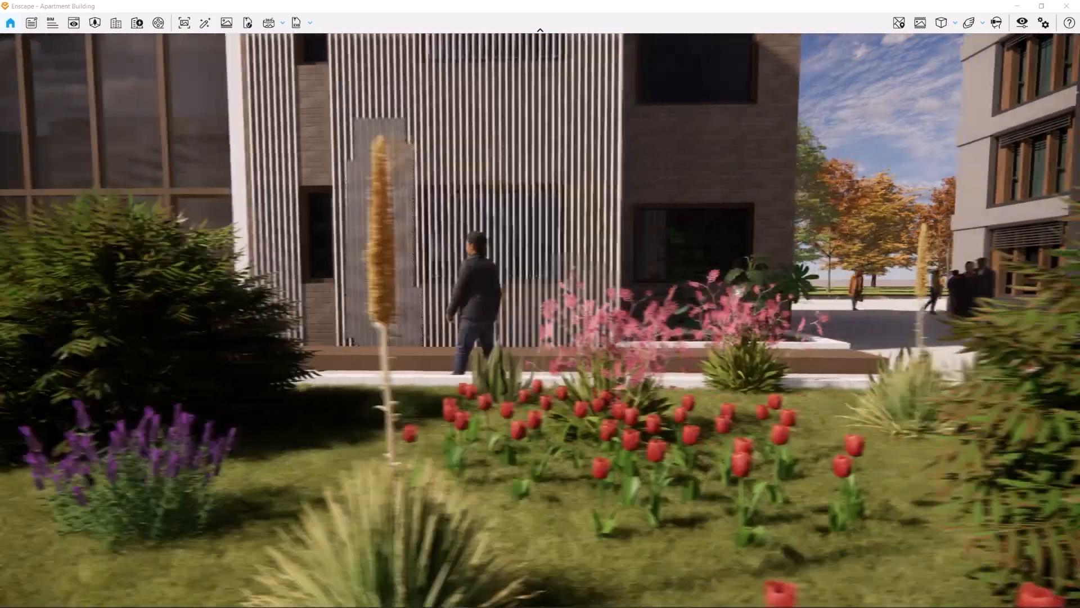
key(d)
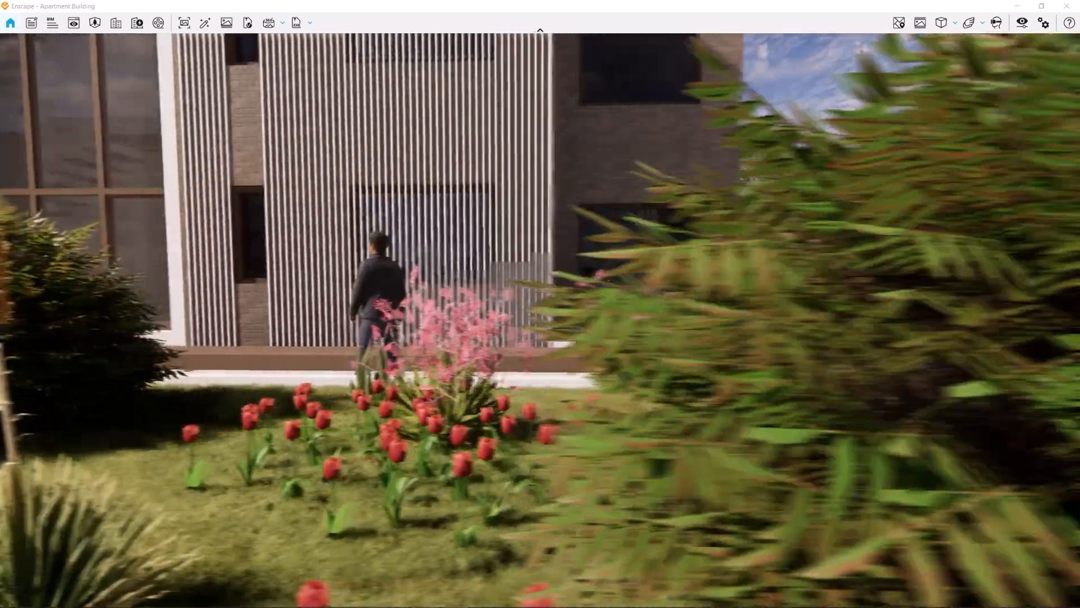
key(d)
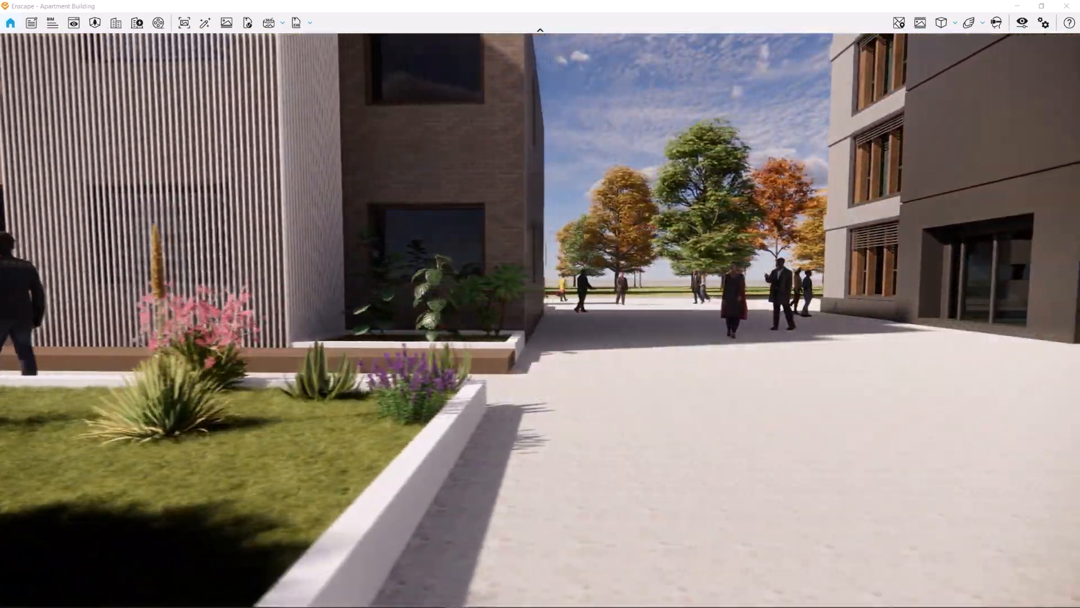
key(d)
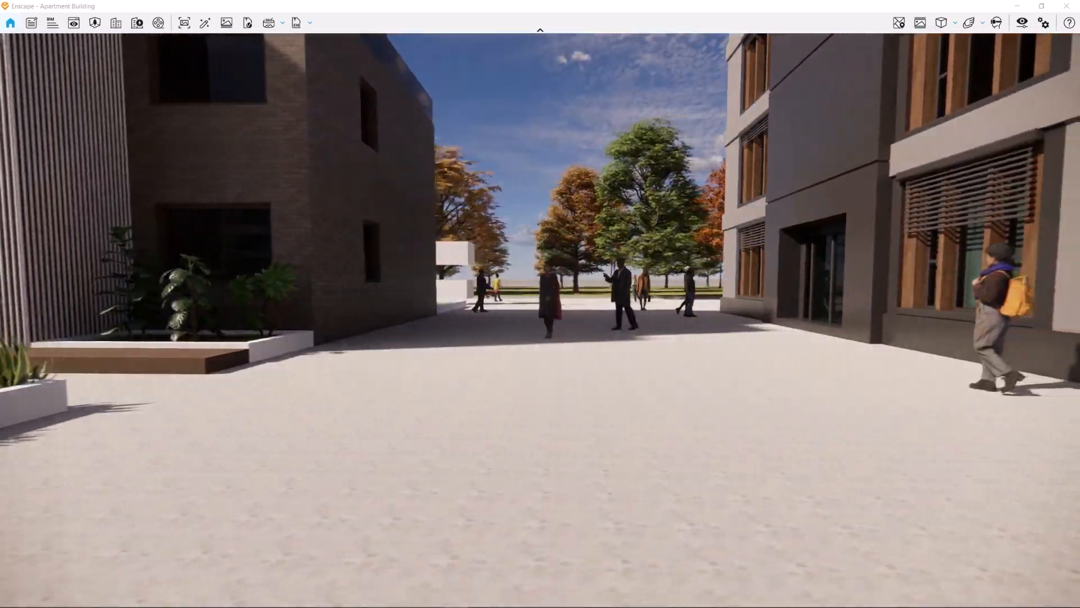